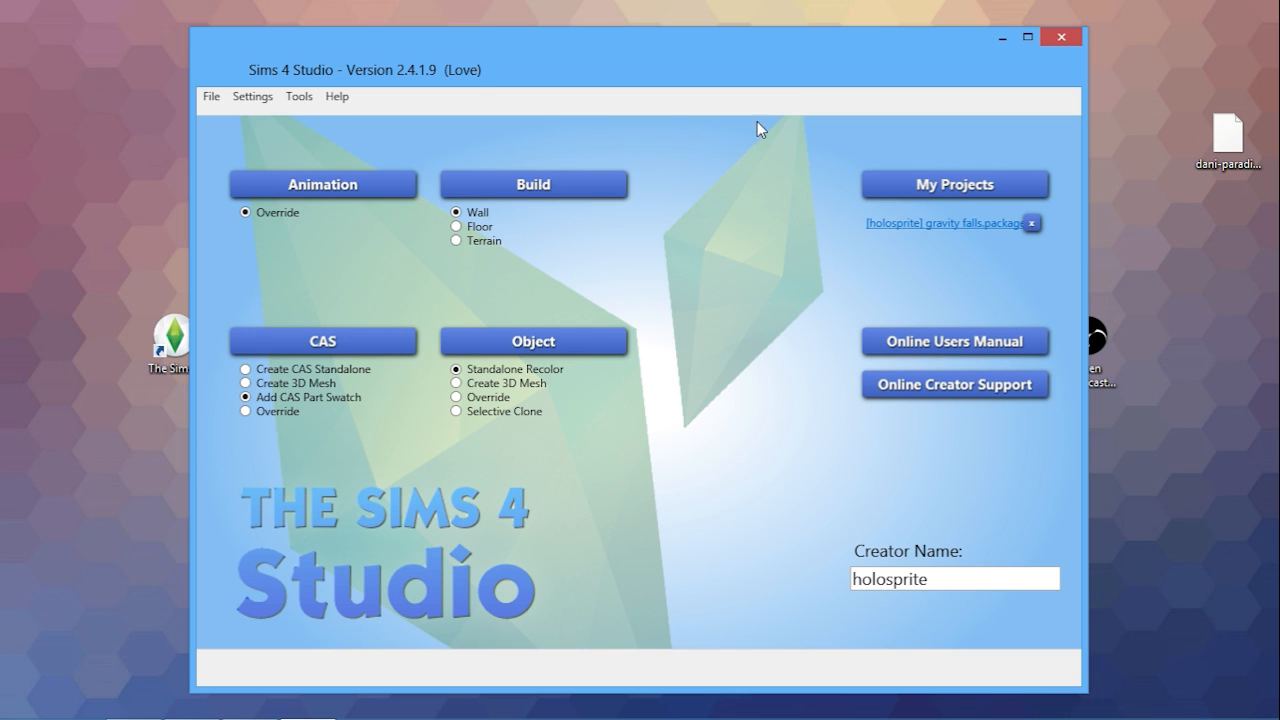
Step: Start a new CAS project with the Add CAS Part Swatch option
left_click_drag(729, 47, 729, 37)
left_click(944, 572)
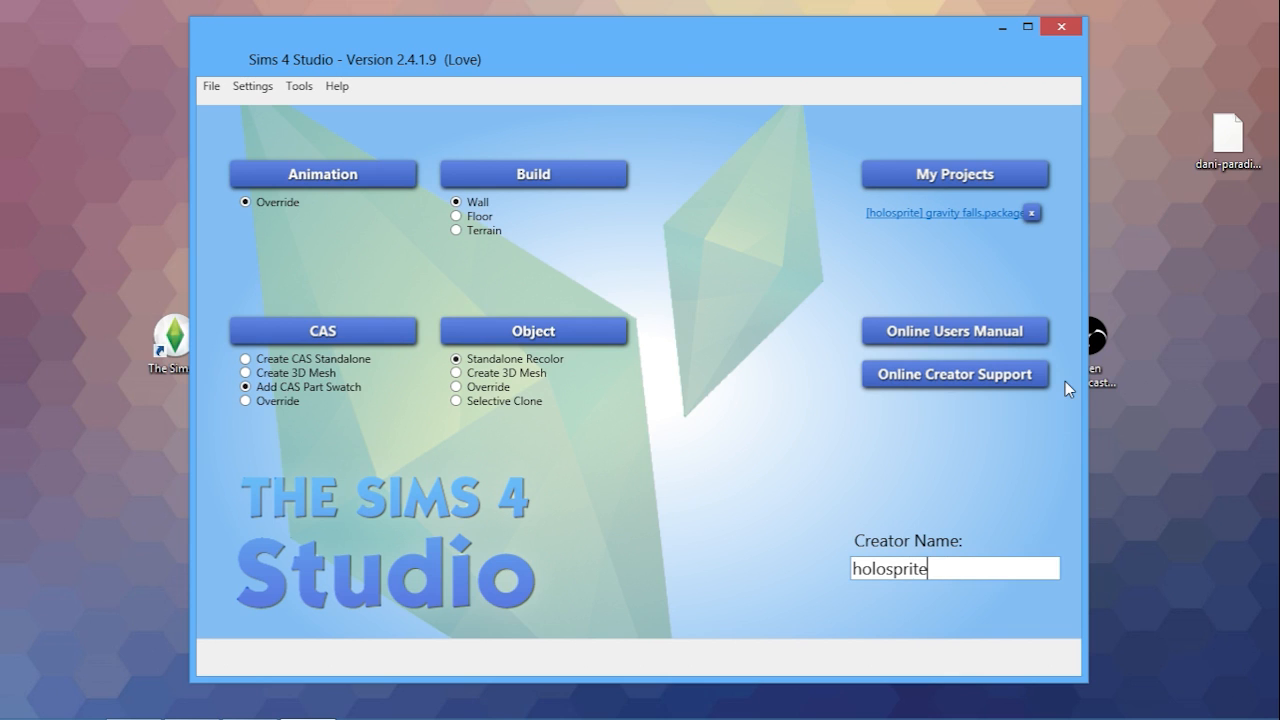
left_click(303, 359)
left_click(326, 386)
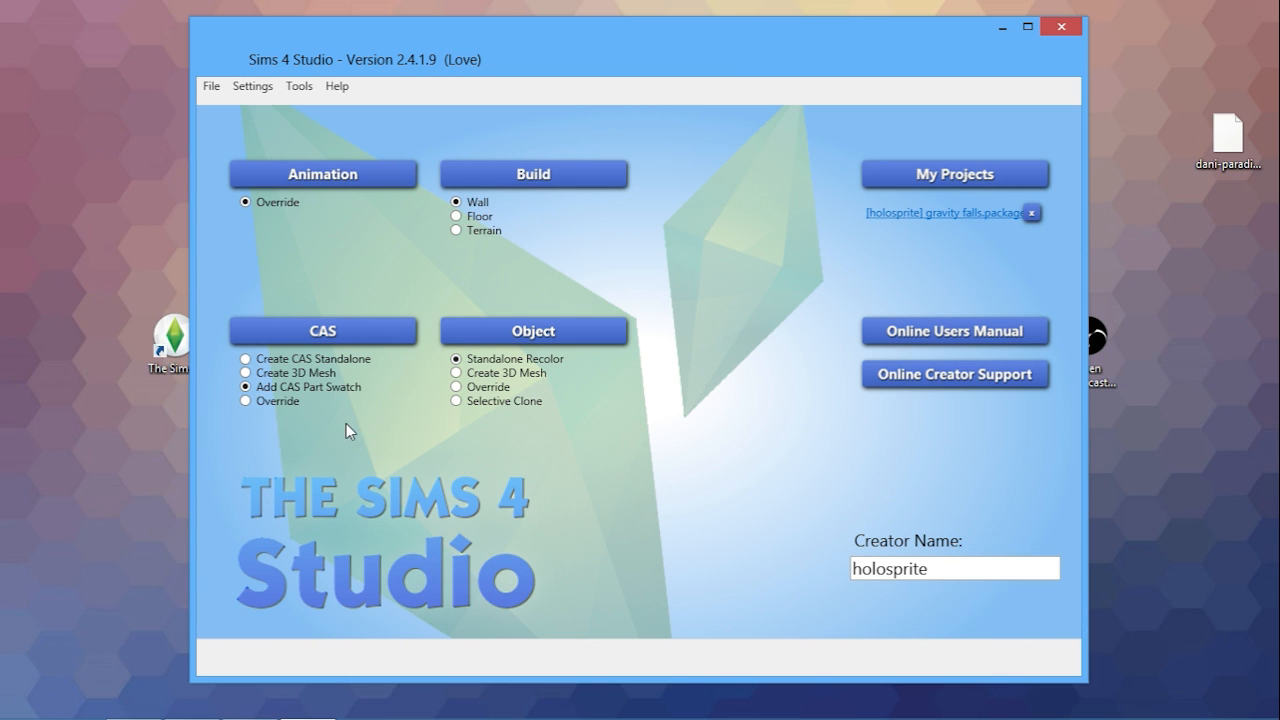
left_click(362, 333)
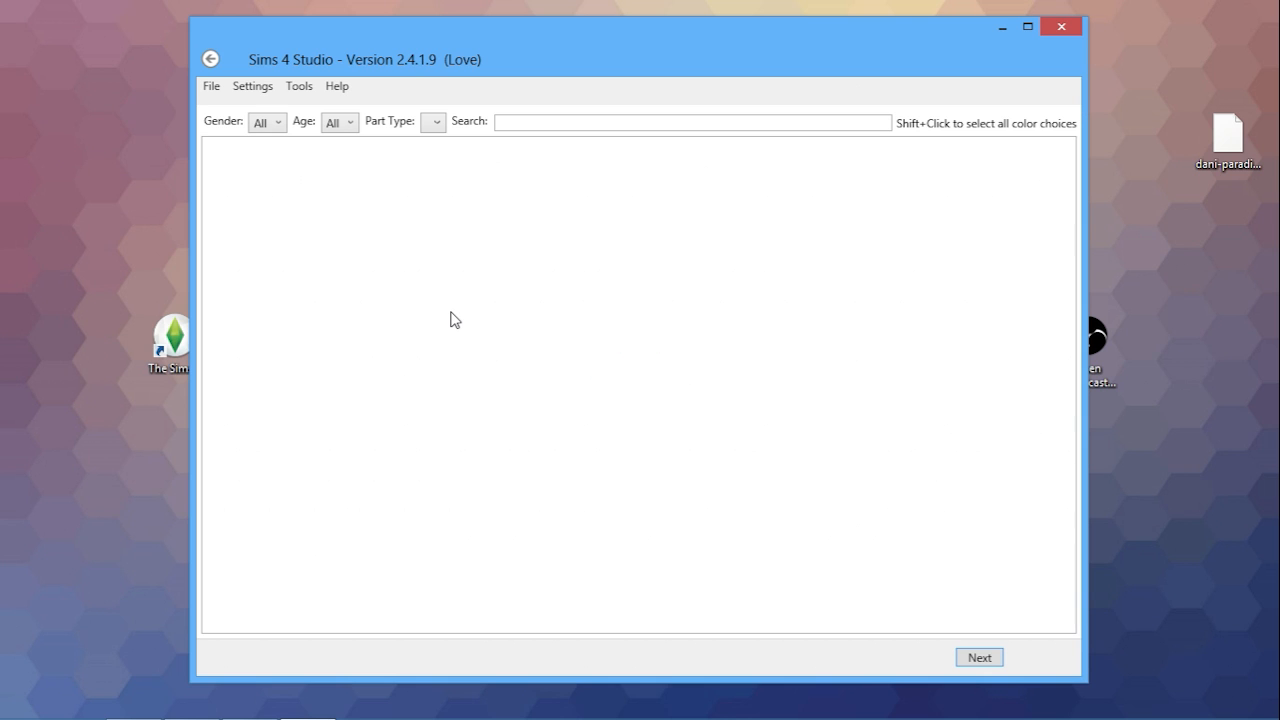
Step: Filter the CAS catalog to female gender, adult age and the Hair part type
left_click(268, 122)
left_click(272, 163)
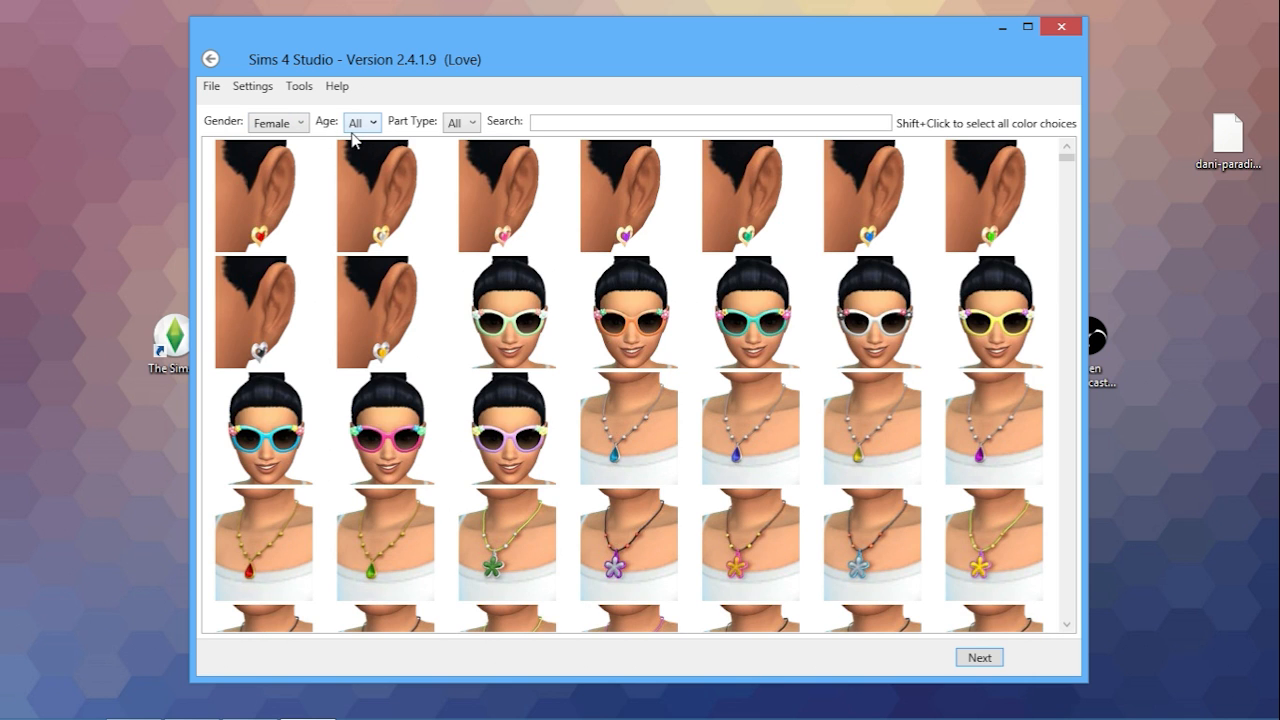
left_click(362, 122)
left_click(357, 155)
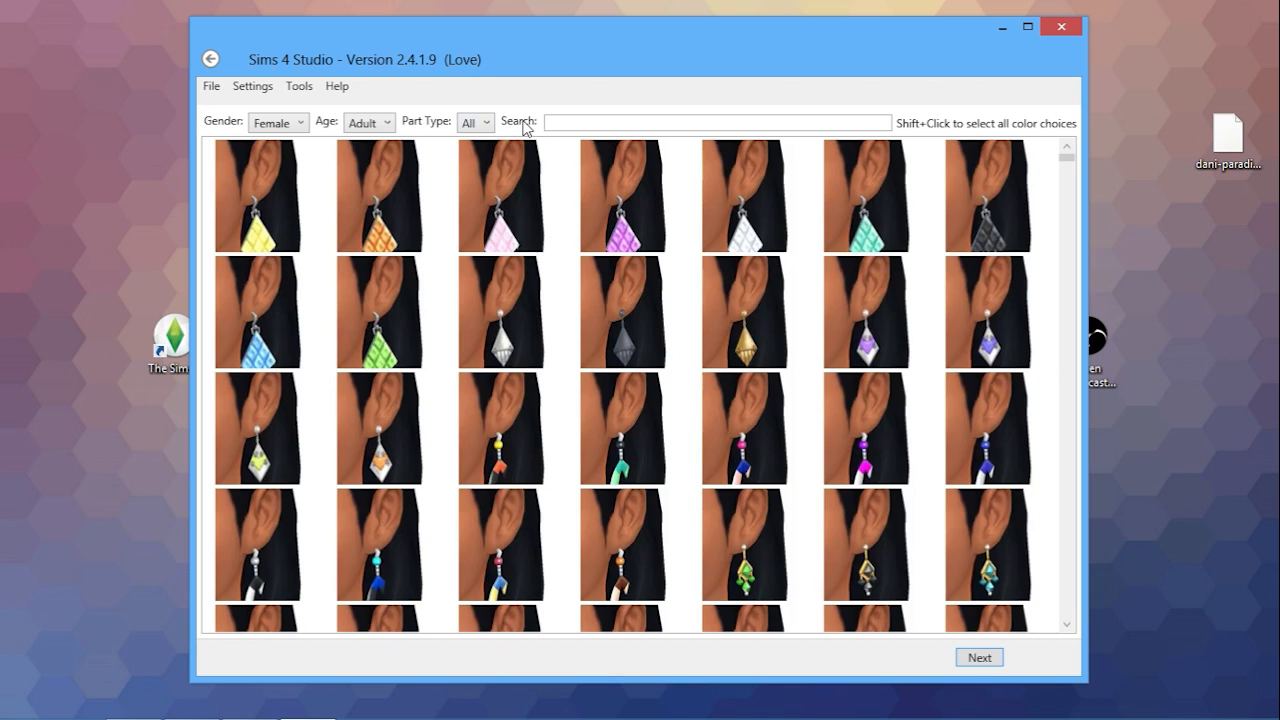
left_click(488, 123)
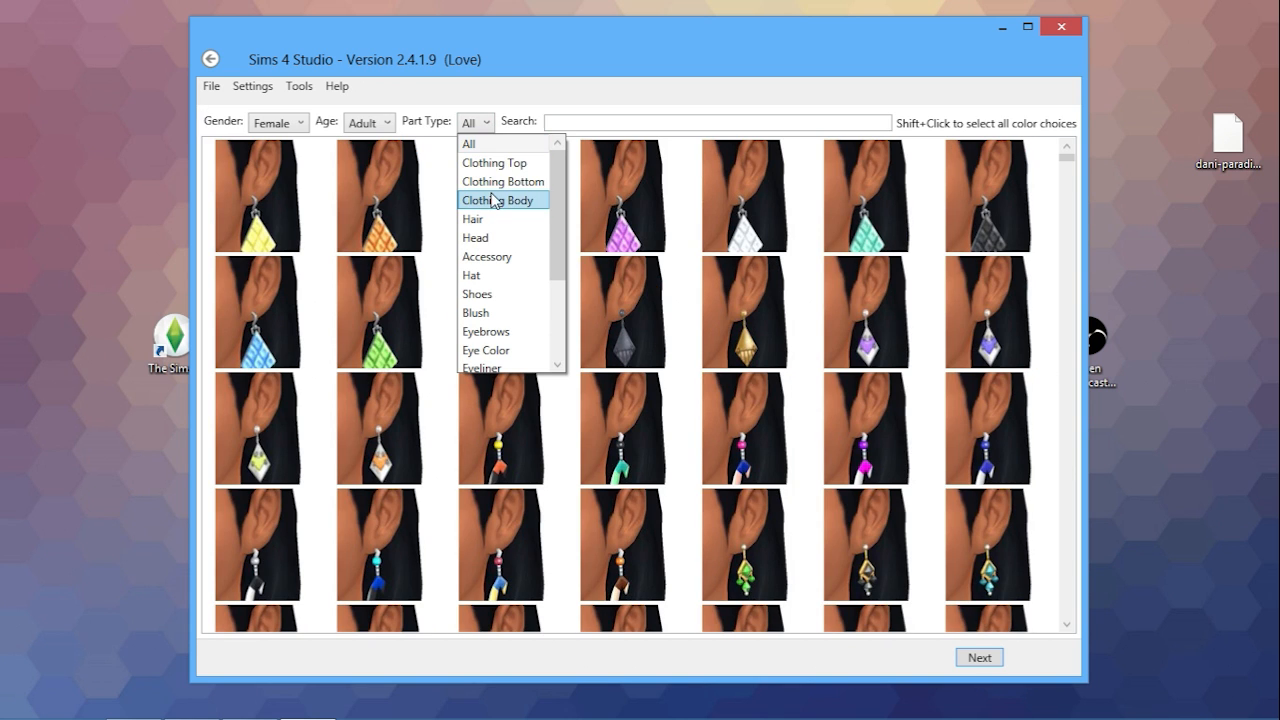
left_click(513, 228)
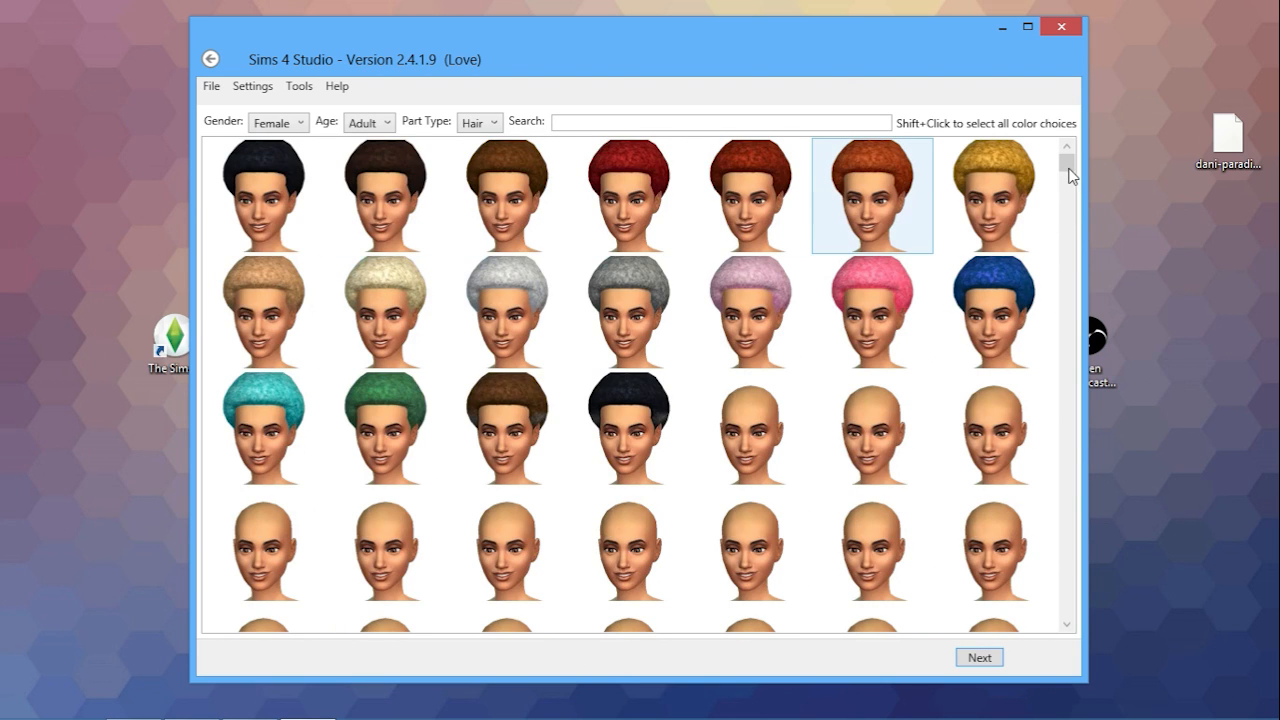
Step: Look through the adult female hair catalog for a hairstyle to recolor
scroll(1058, 180, "down", 3)
left_click(943, 400)
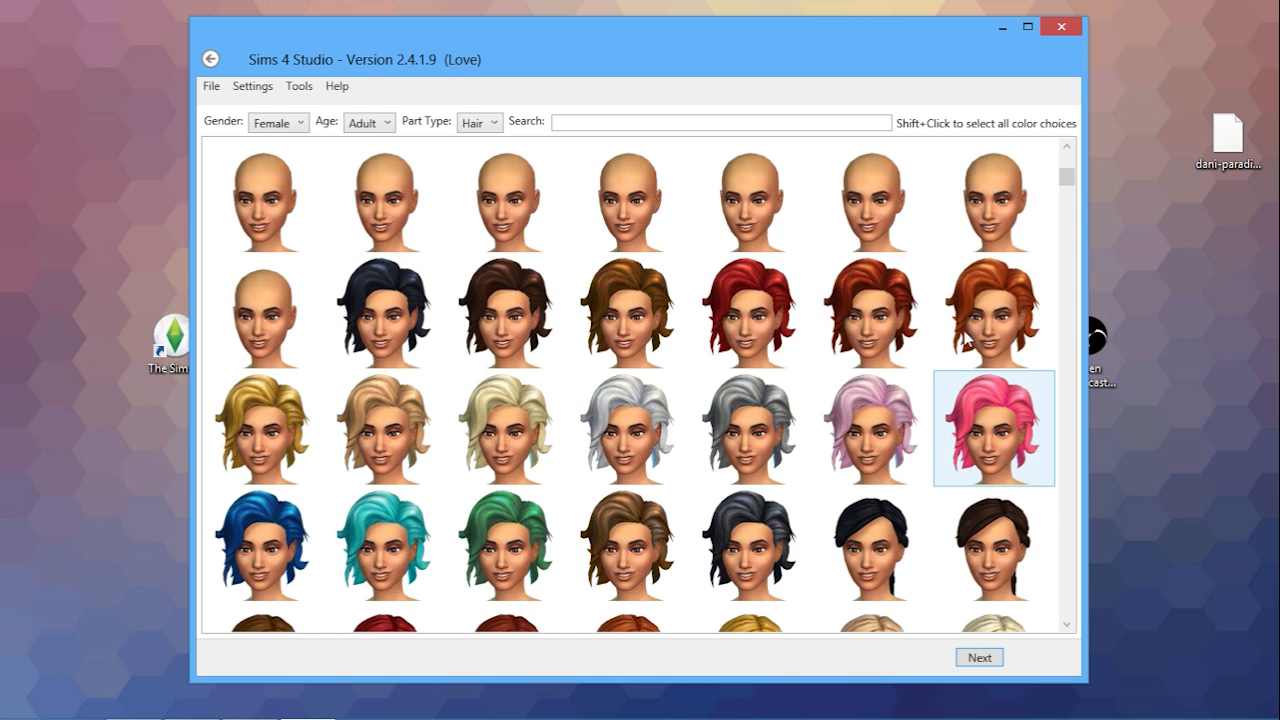
scroll(970, 345, "down", 5)
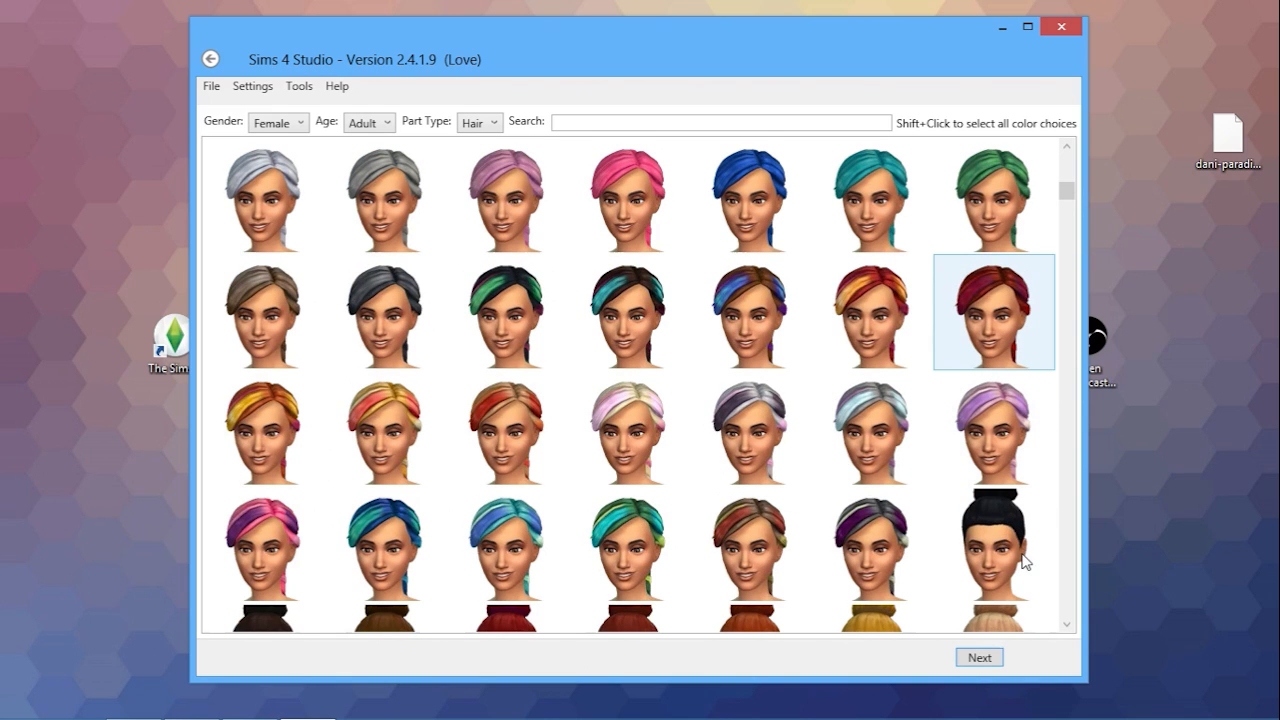
scroll(700, 426, "down", 5)
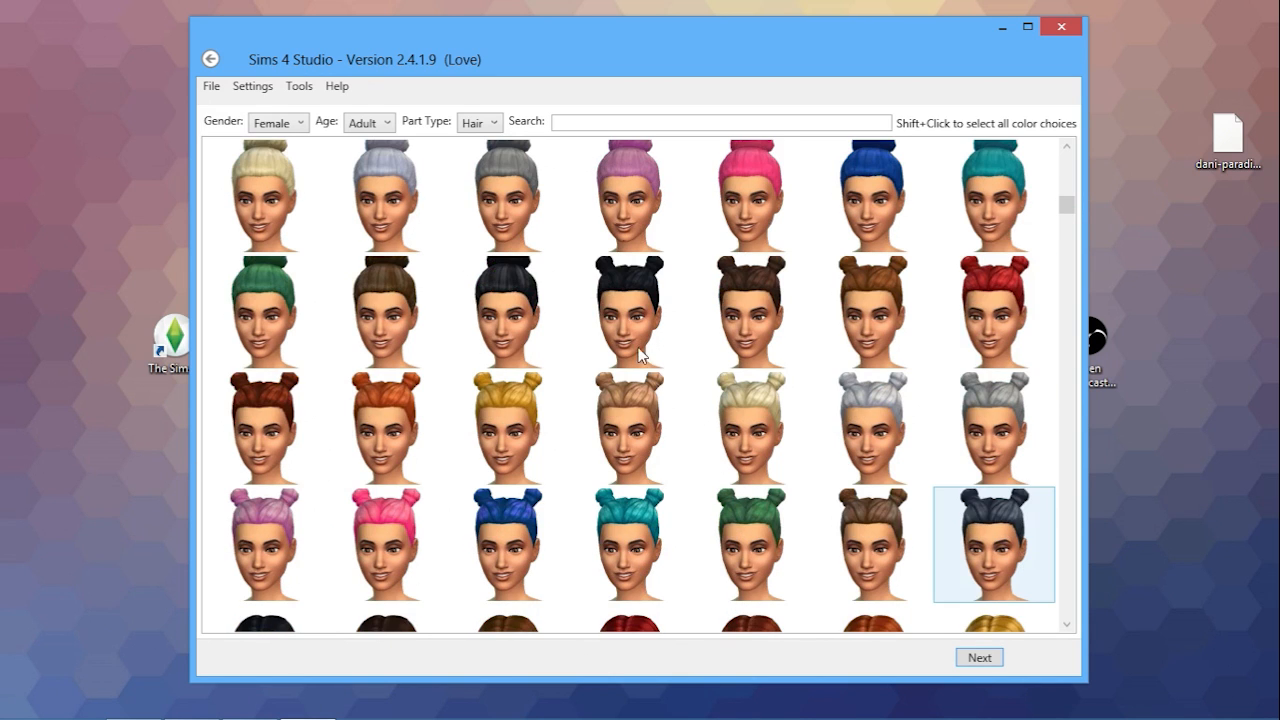
scroll(765, 496, "down", 3)
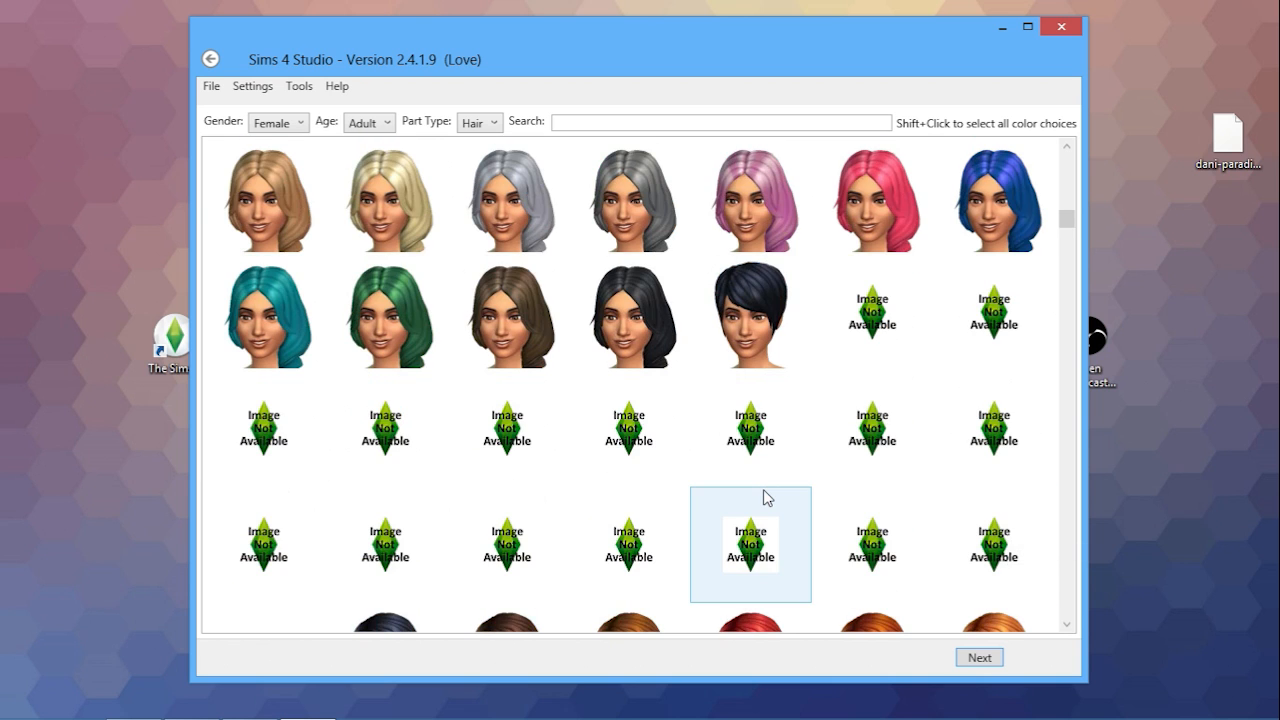
left_click(752, 455)
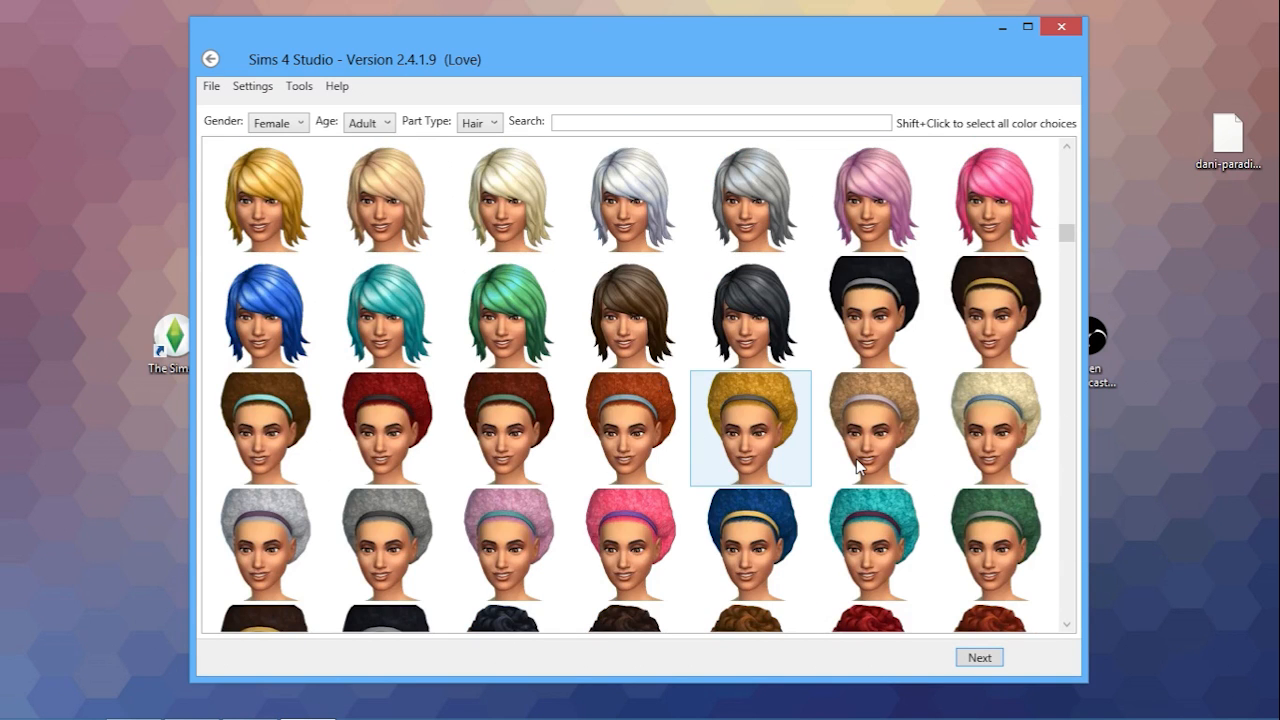
scroll(830, 460, "down", 3)
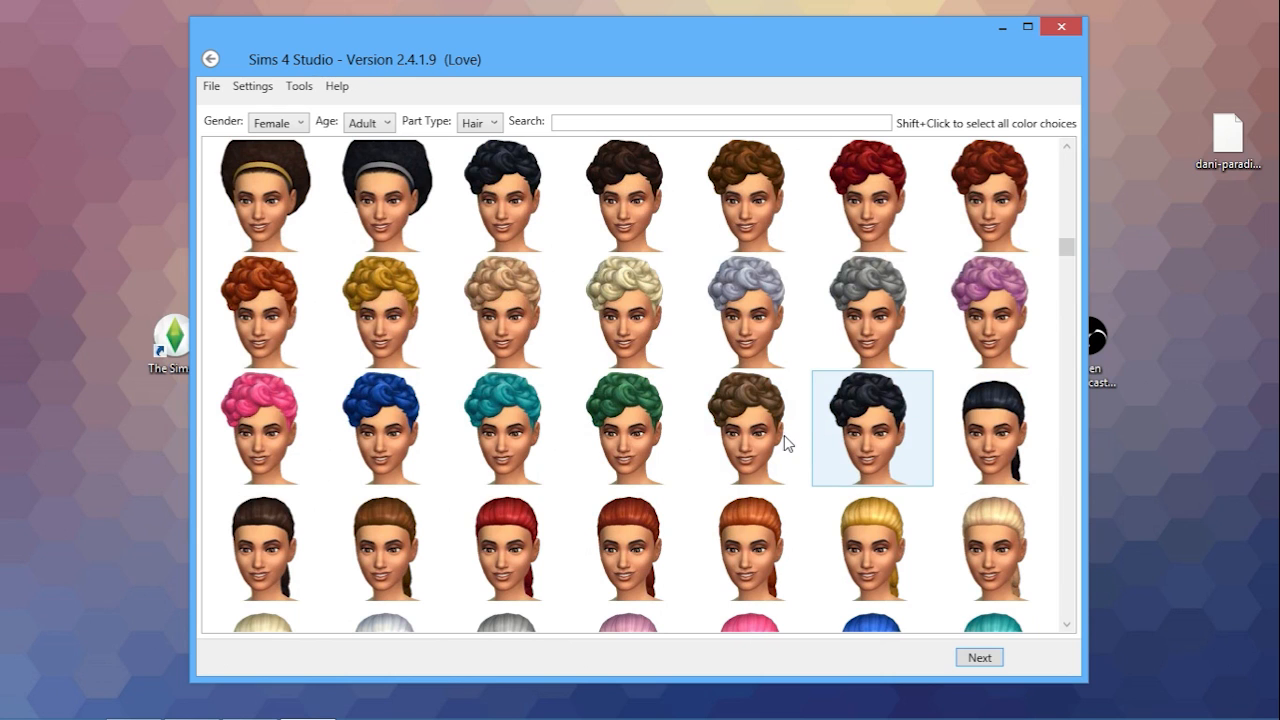
scroll(783, 440, "down", 3)
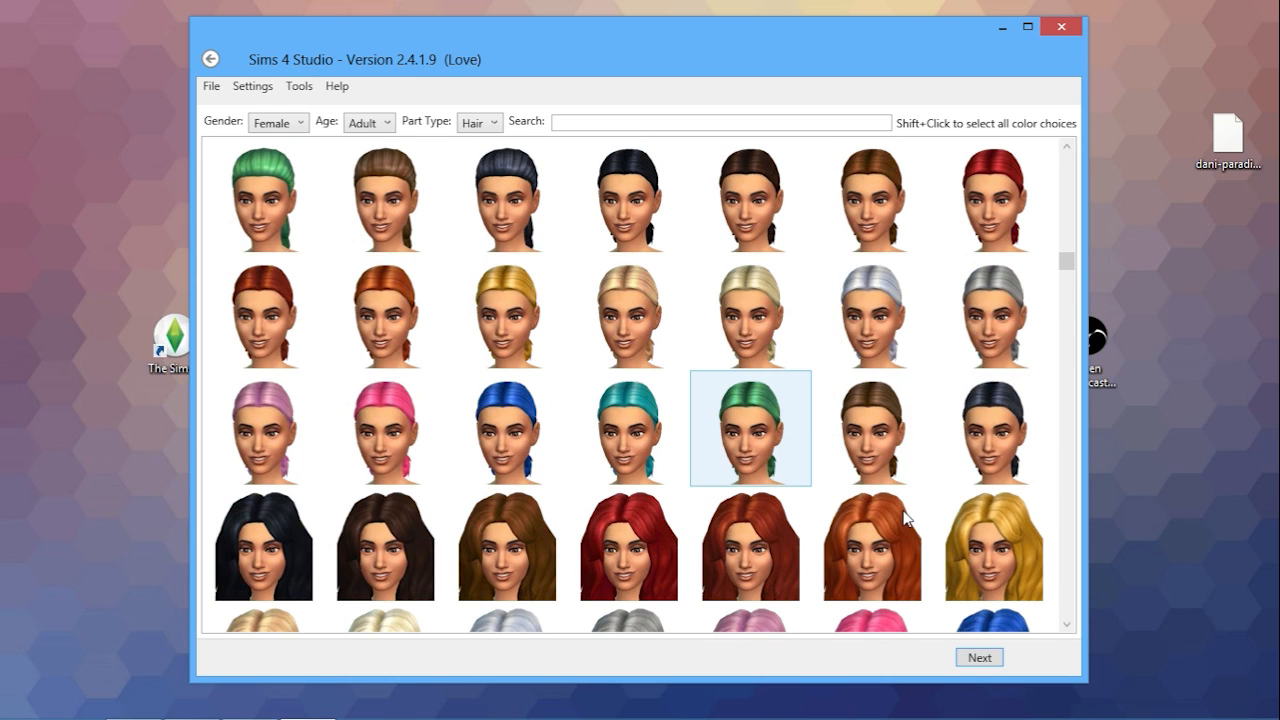
scroll(712, 548, "down", 3)
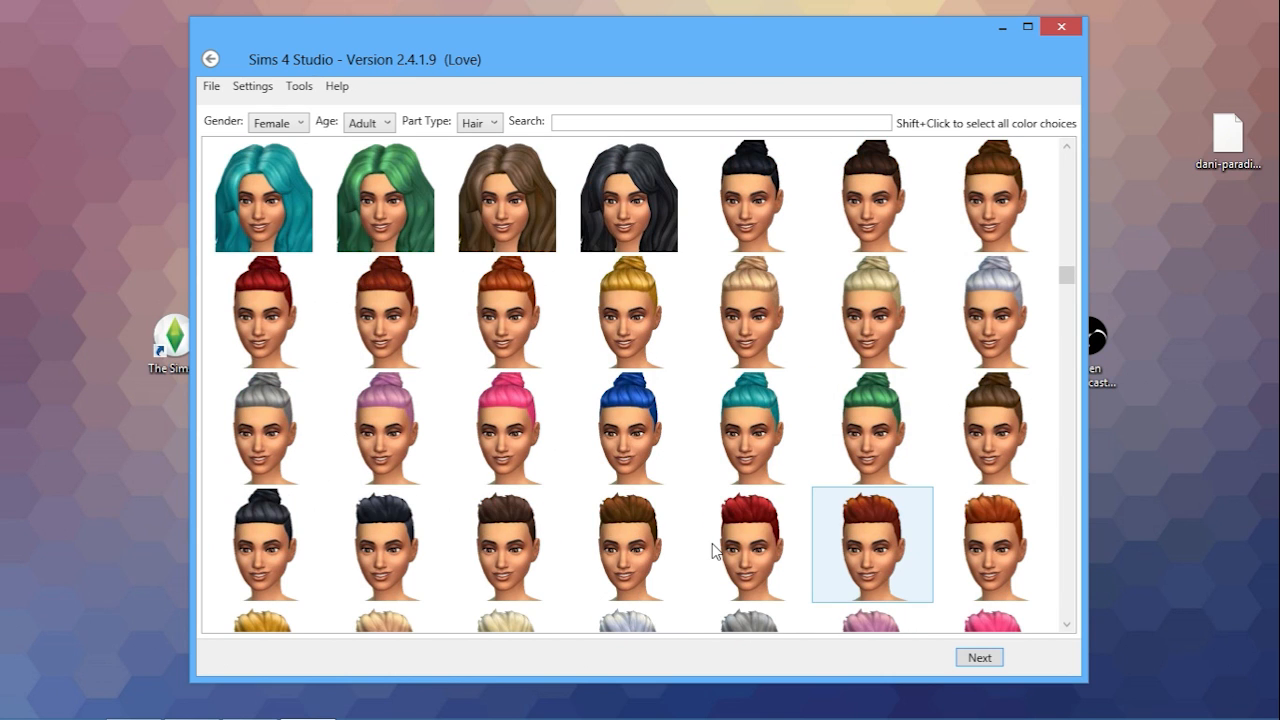
scroll(963, 486, "down", 5)
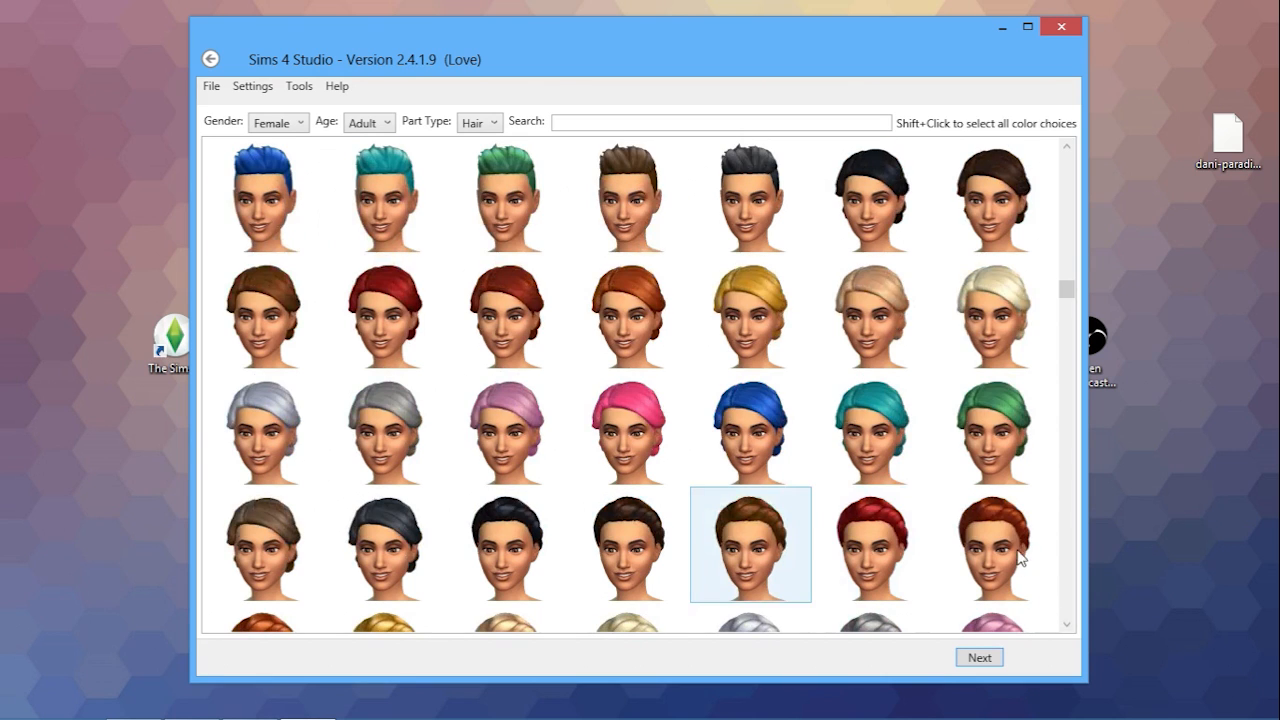
scroll(873, 513, "down", 3)
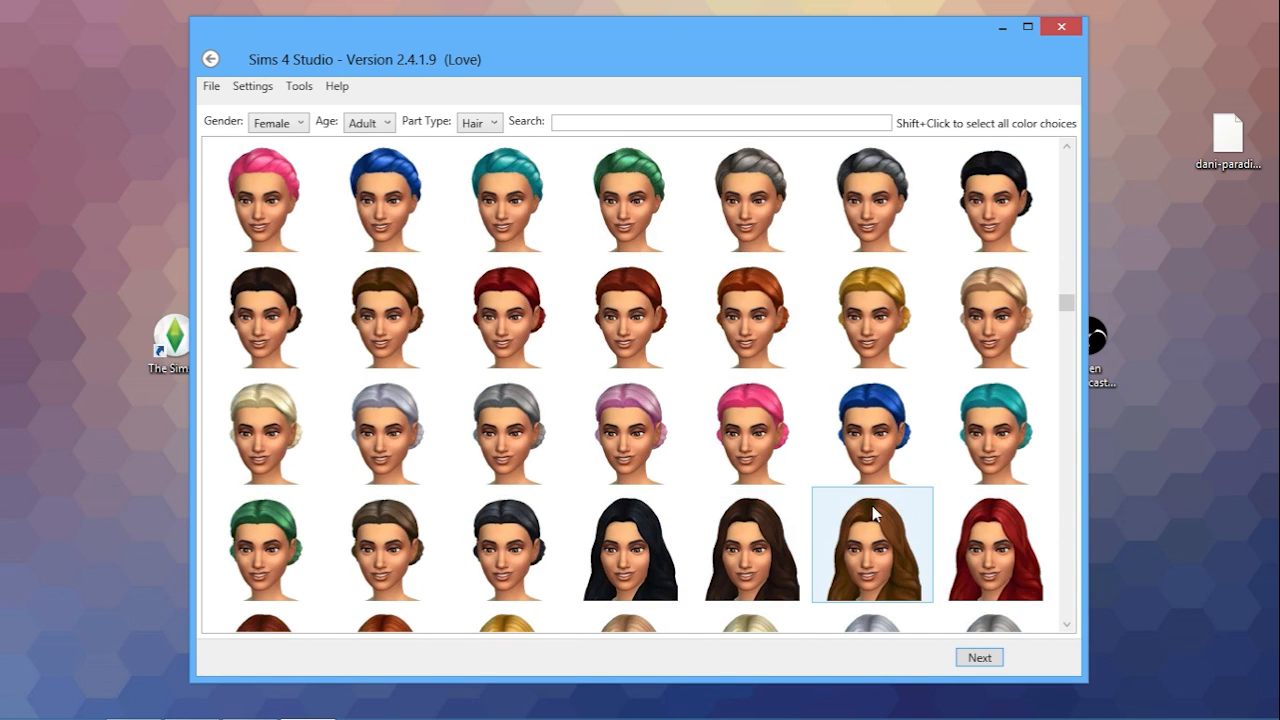
scroll(873, 513, "down", 4)
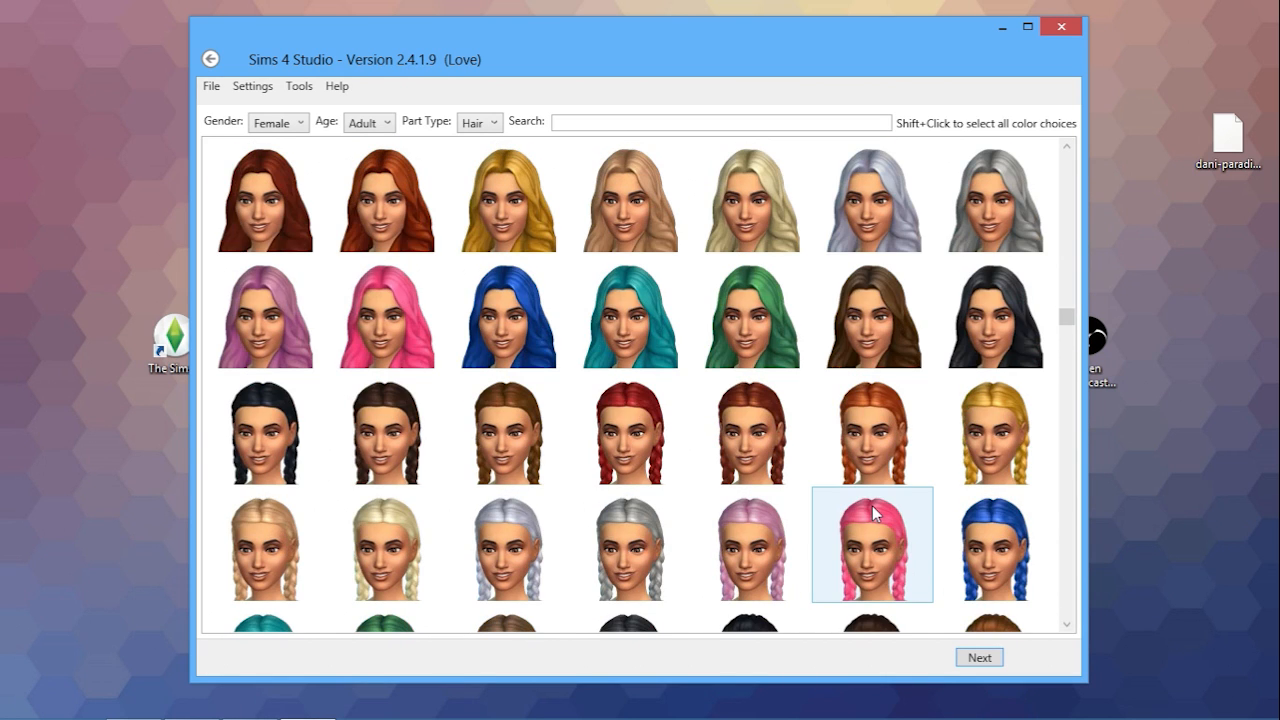
scroll(873, 513, "down", 3)
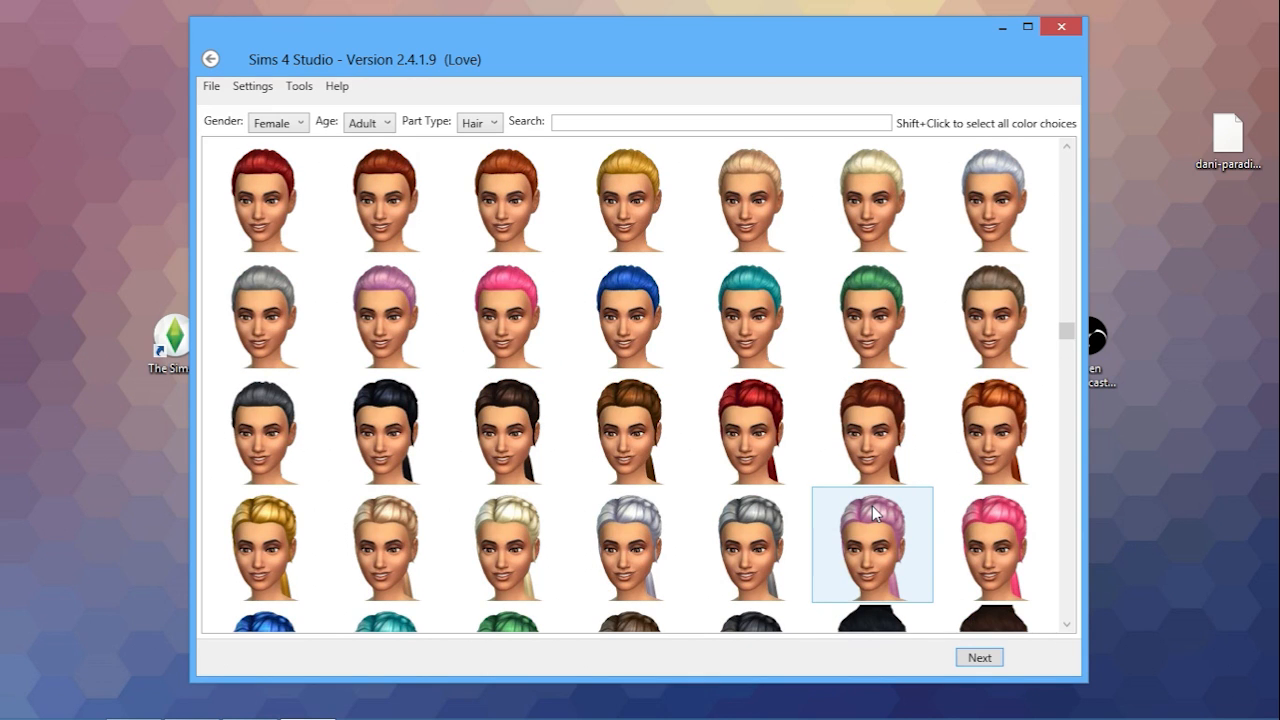
scroll(873, 513, "down", 3)
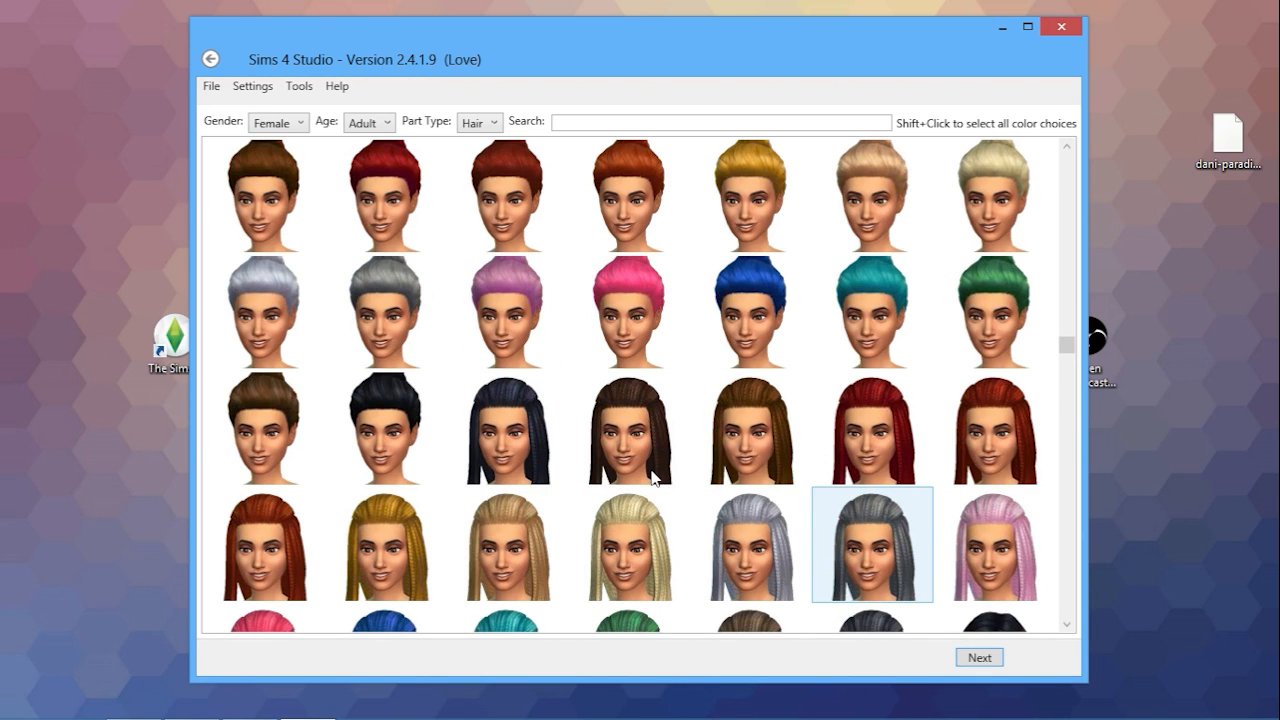
scroll(653, 478, "down", 3)
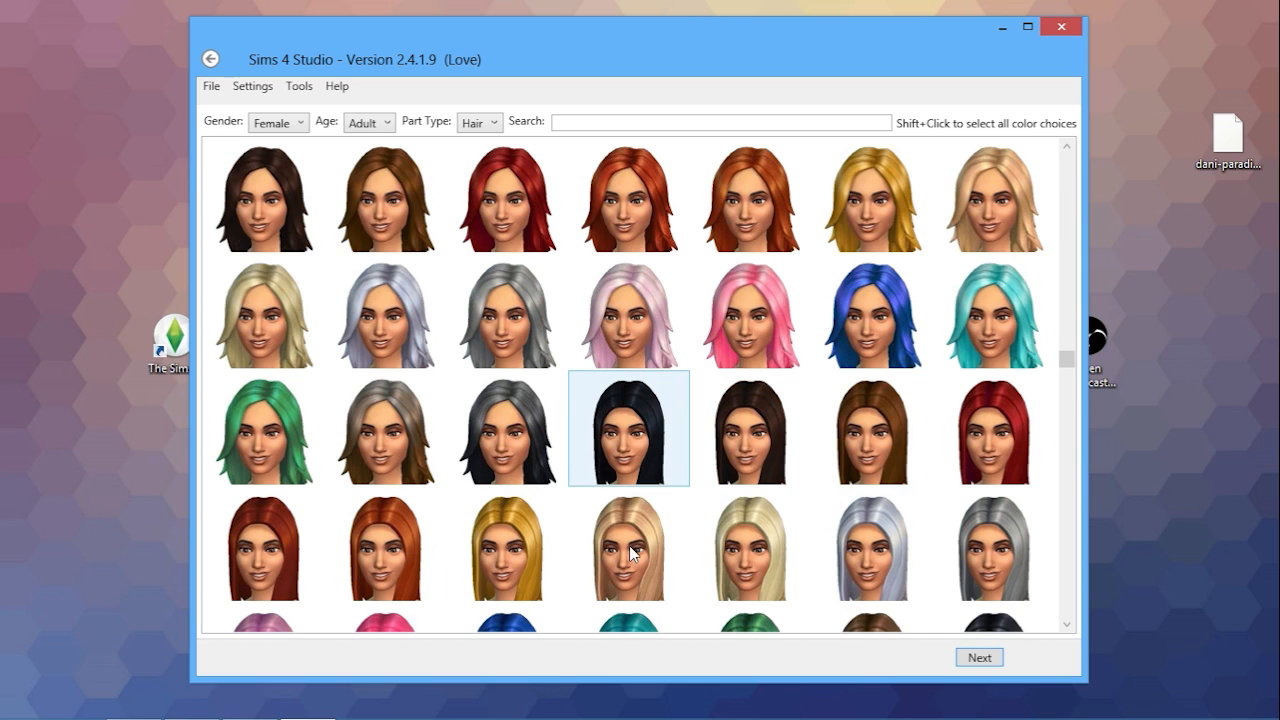
scroll(632, 543, "down", 3)
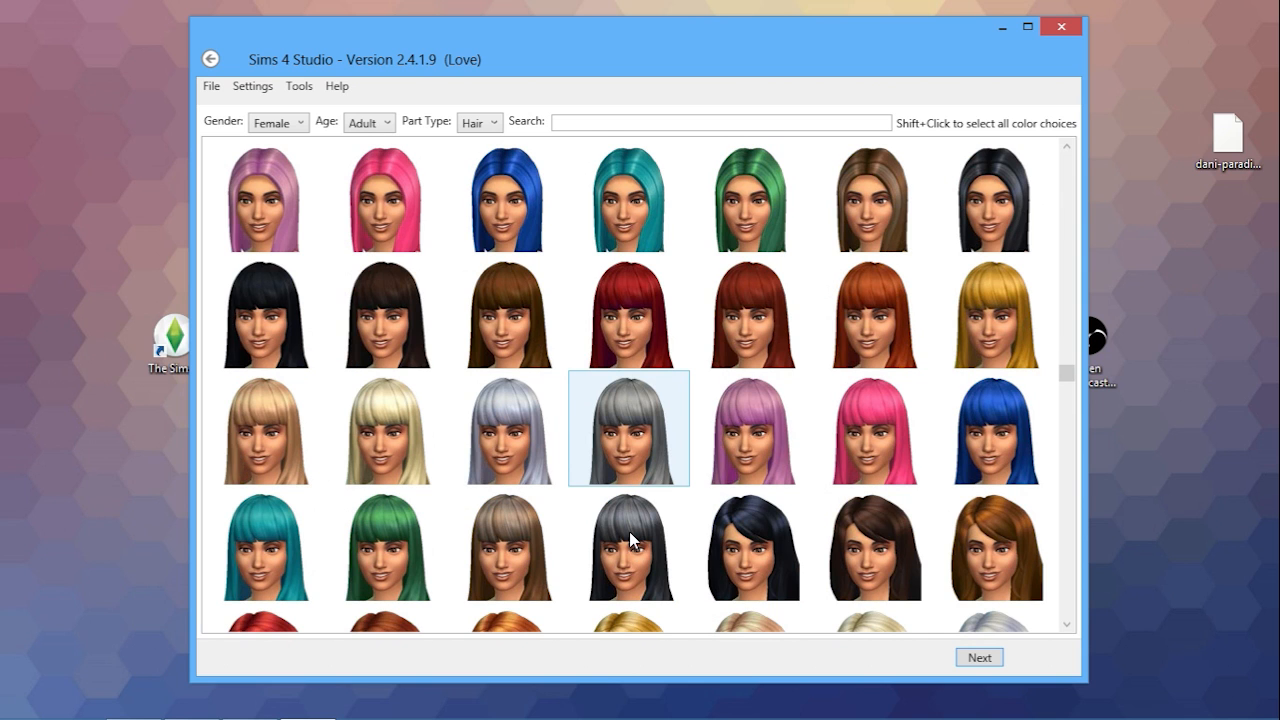
scroll(630, 540, "down", 3)
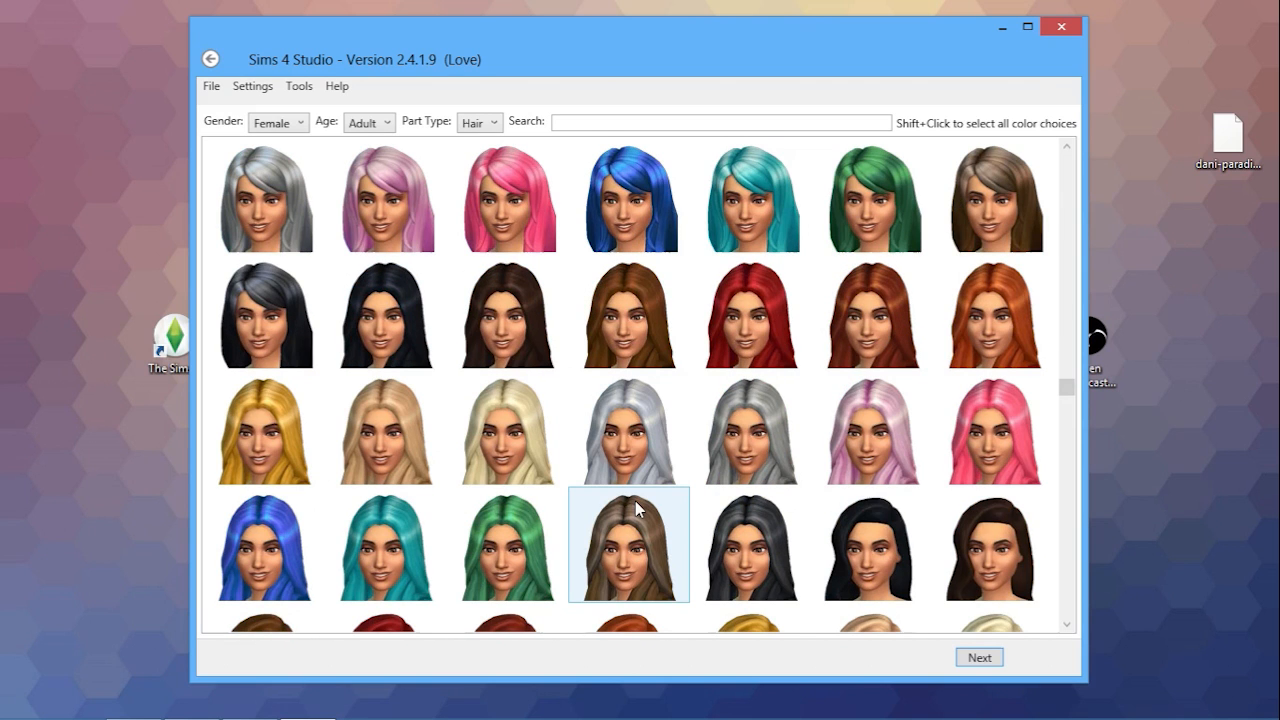
scroll(636, 508, "down", 3)
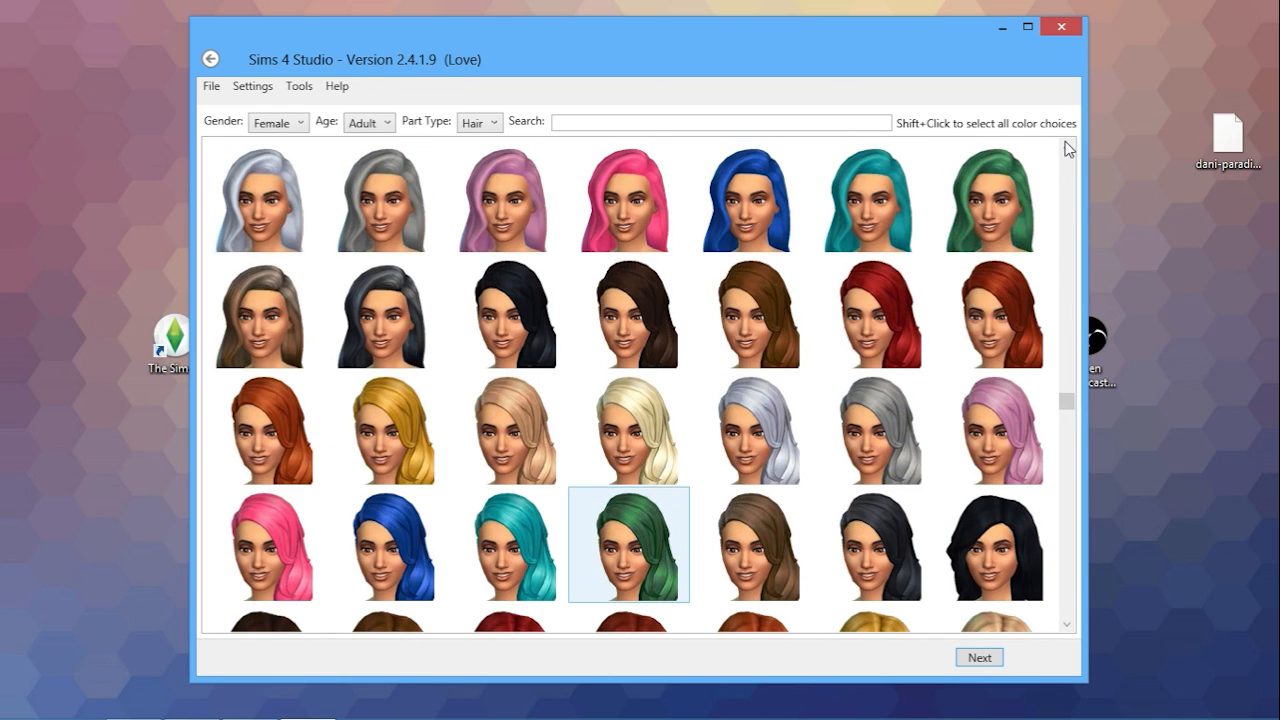
scroll(1068, 148, "down", 3)
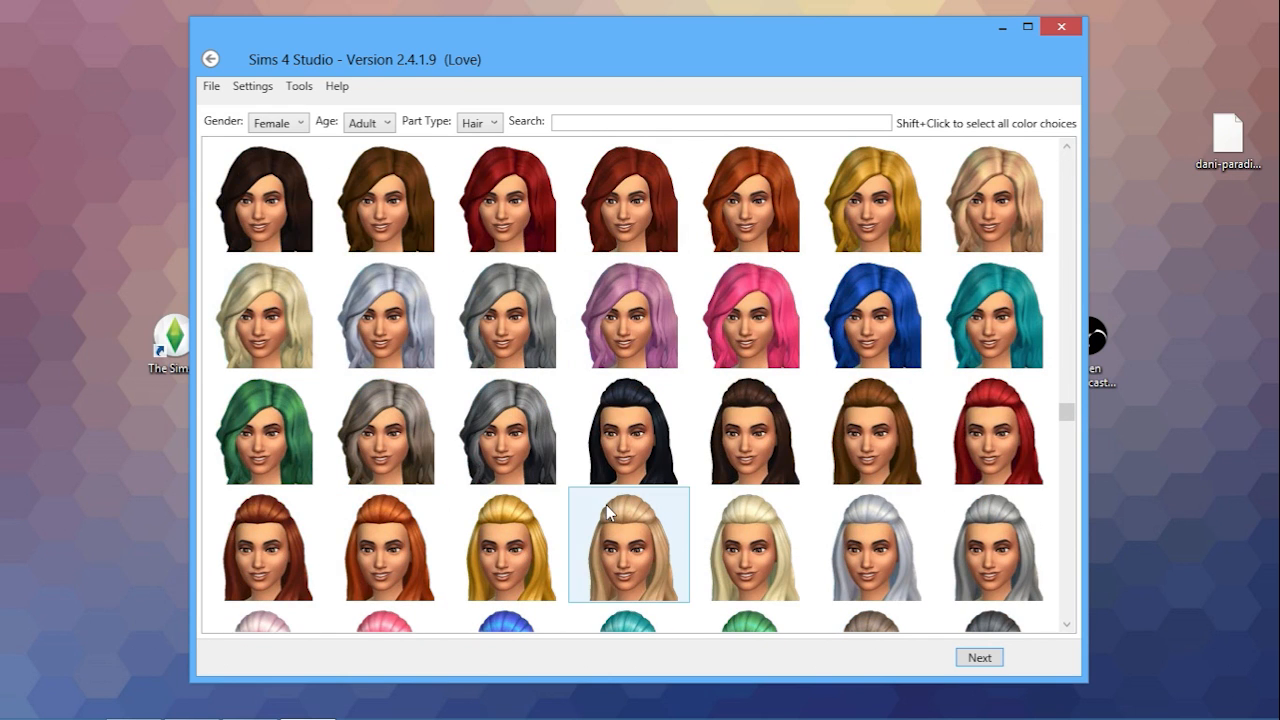
Step: Choose the dirty blonde swatch of the yfHair_LongWavyClassic hairstyle and proceed to saving its package
left_click(1067, 147)
left_click(1068, 147)
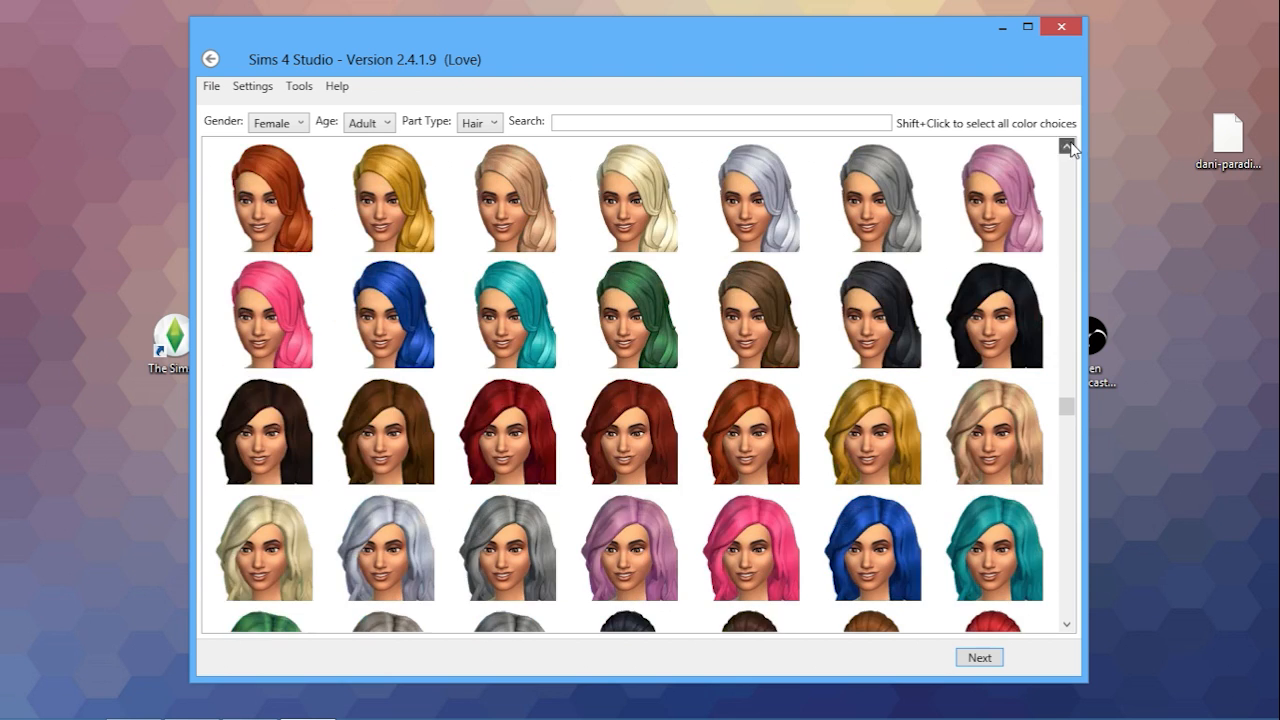
left_click(1067, 147)
left_click(1067, 147)
left_click(1067, 147)
left_click(1067, 147)
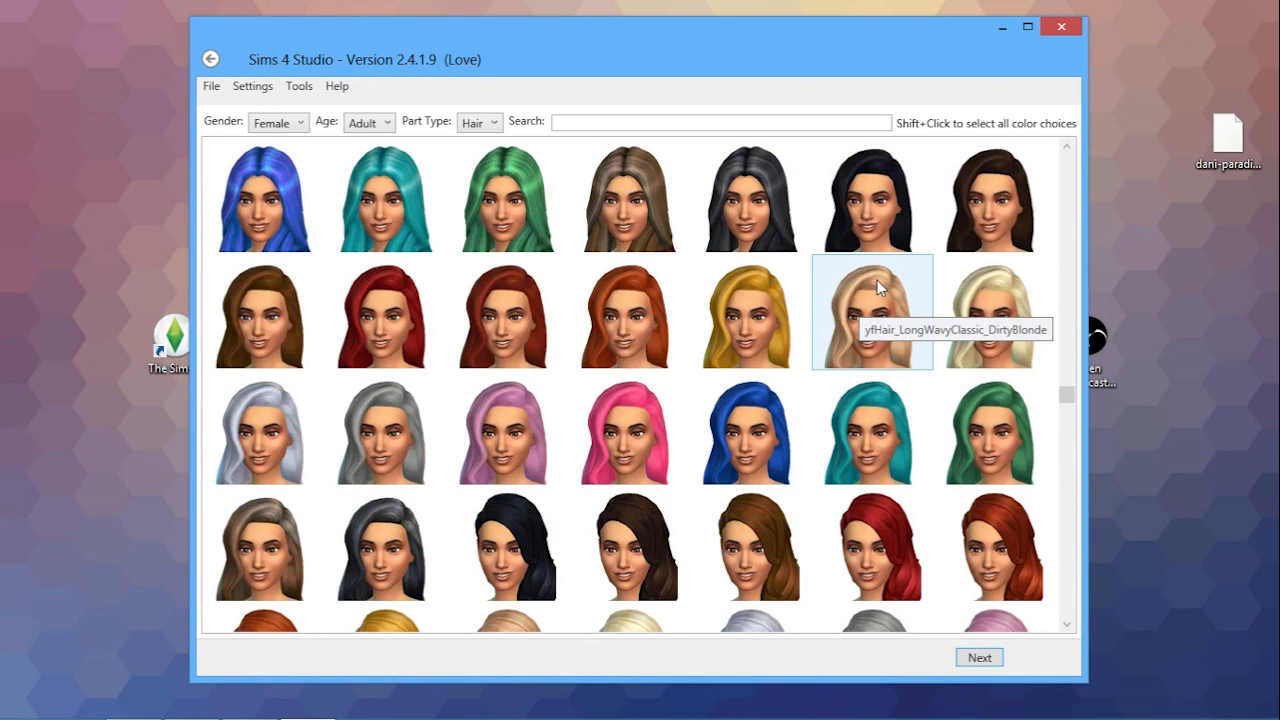
left_click(826, 280)
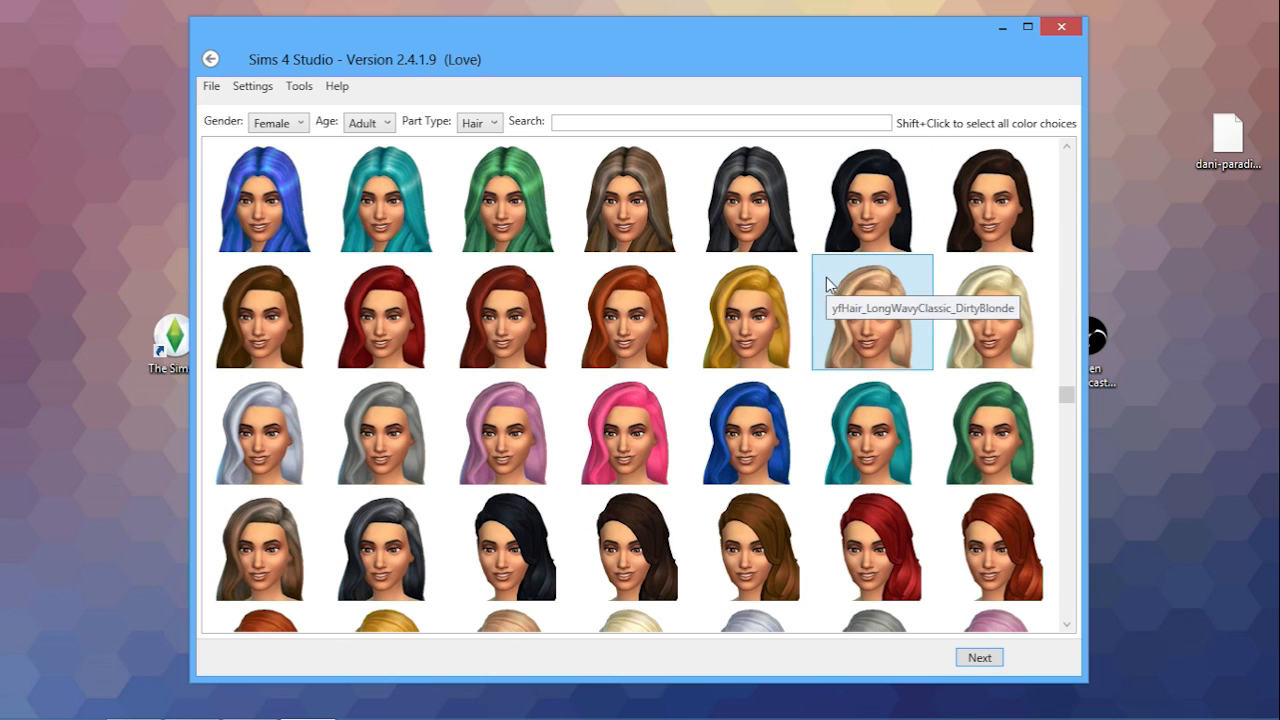
left_click(980, 657)
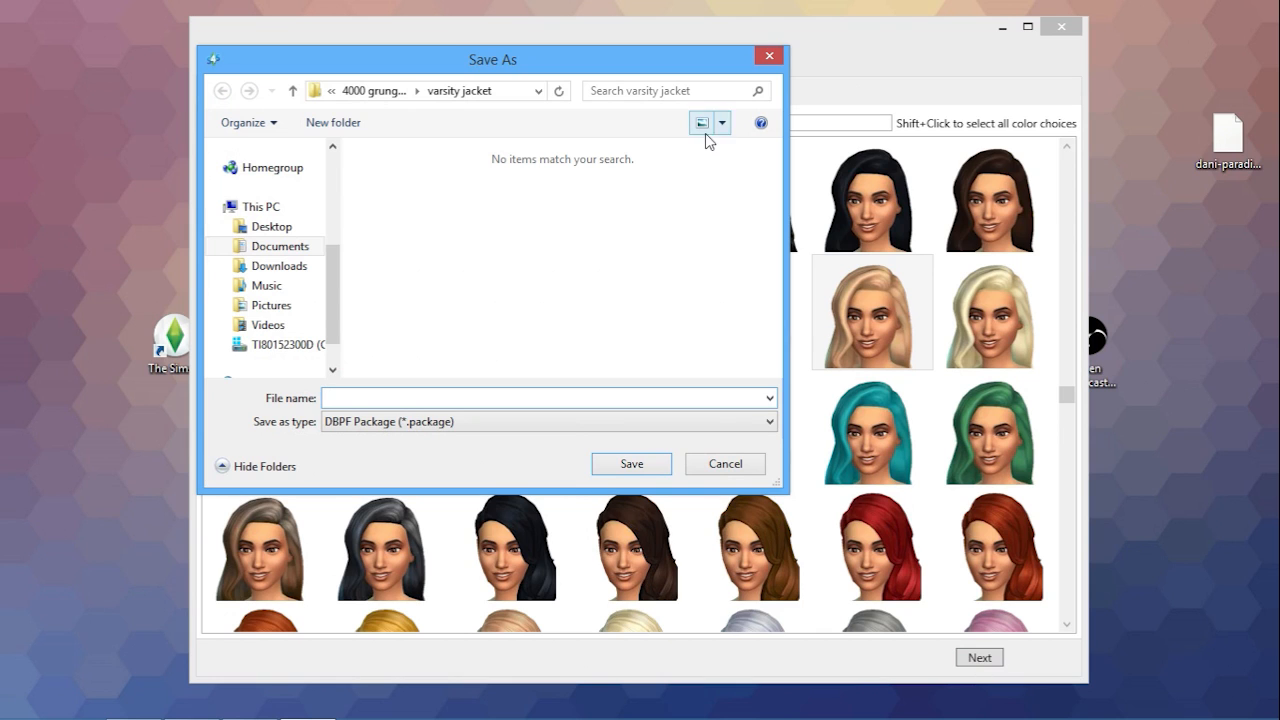
Step: Create a folder named "long wavy classic" inside the wip folder and open it
left_click(377, 91)
left_click(370, 92)
left_click(352, 91)
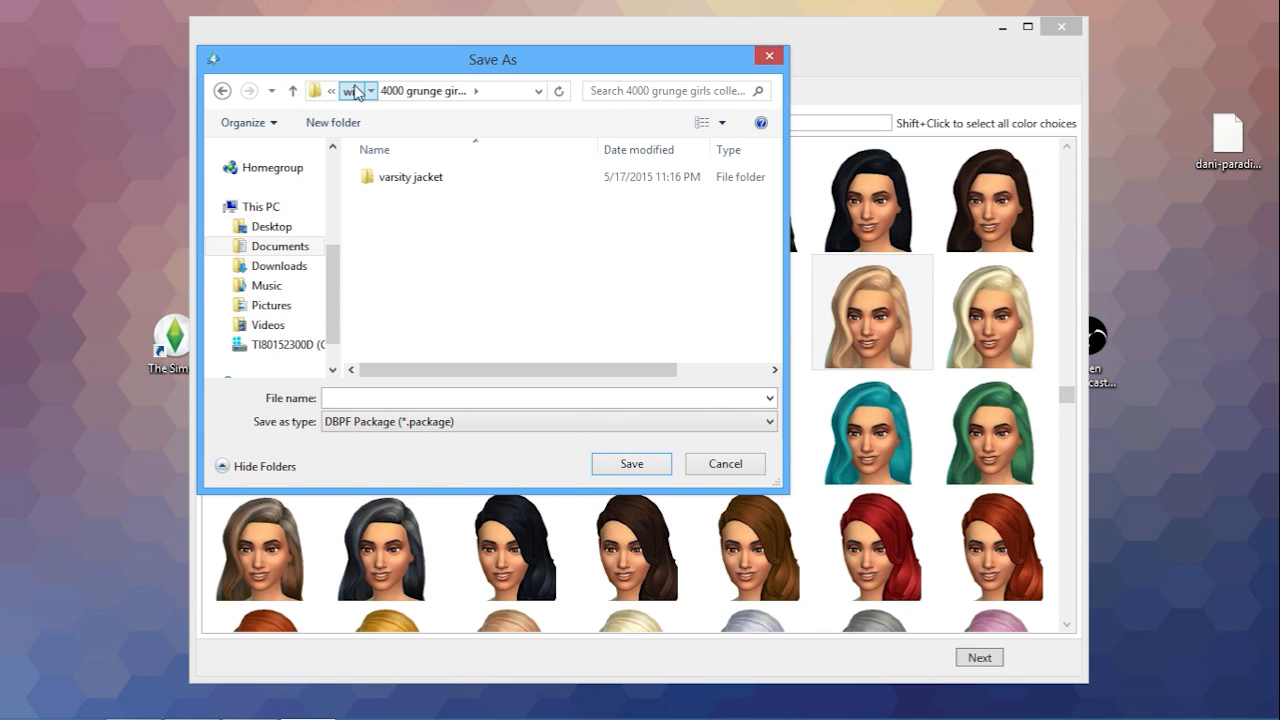
right_click(487, 325)
mouse_move(562, 524)
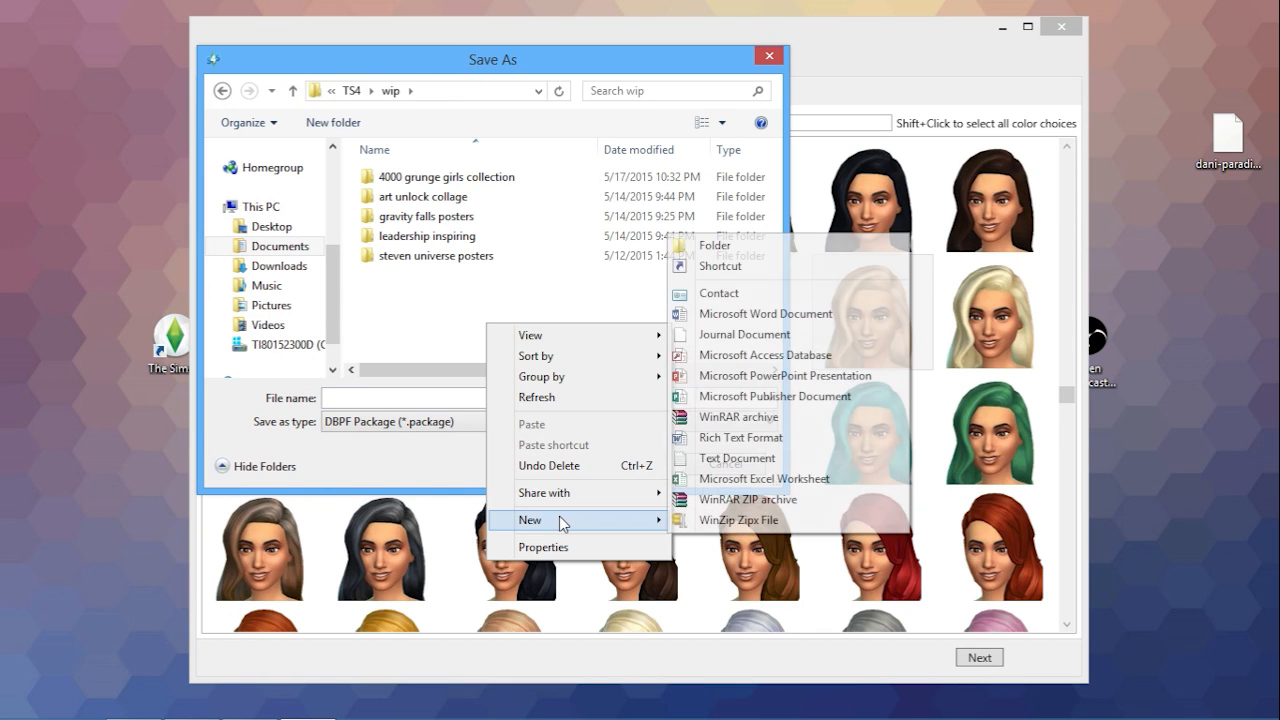
left_click(724, 246)
type("long wavy classo")
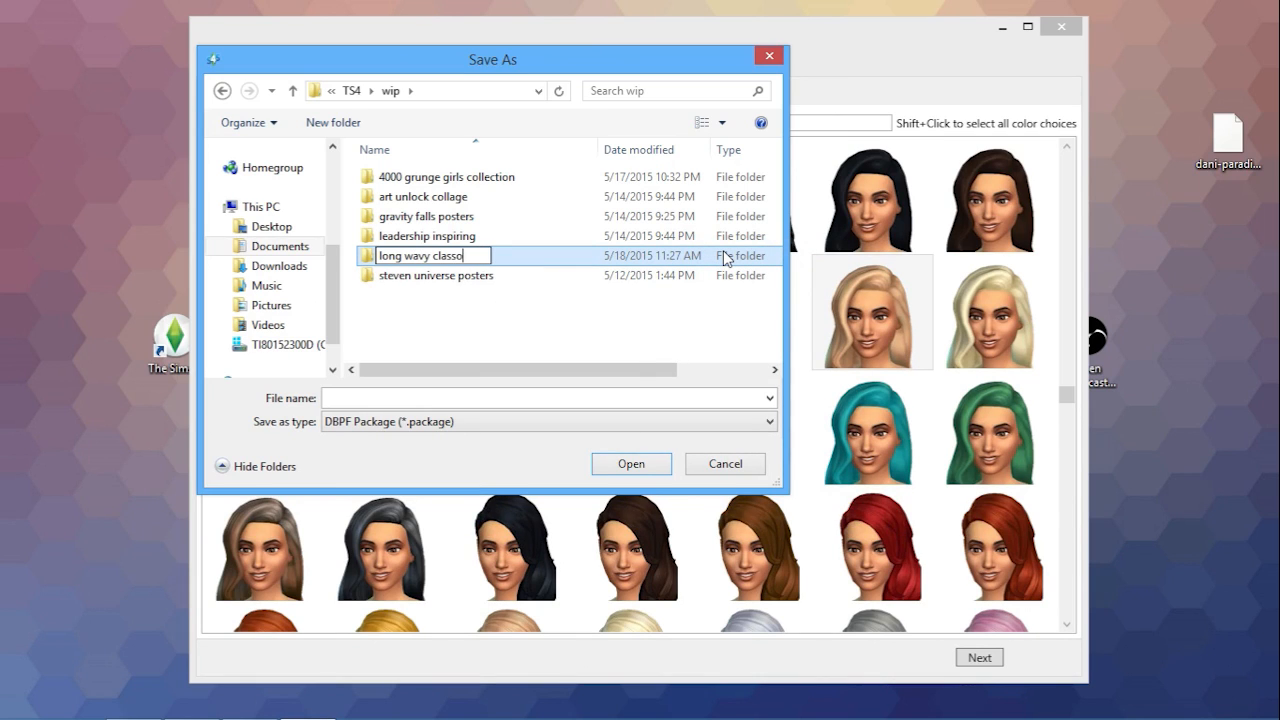
key("BackSpace")
type("ic")
key("Return")
key("Return")
Step: Save the package as "[holosprite] long wavy" in the new folder and view the hair on the model up close
left_click(703, 396)
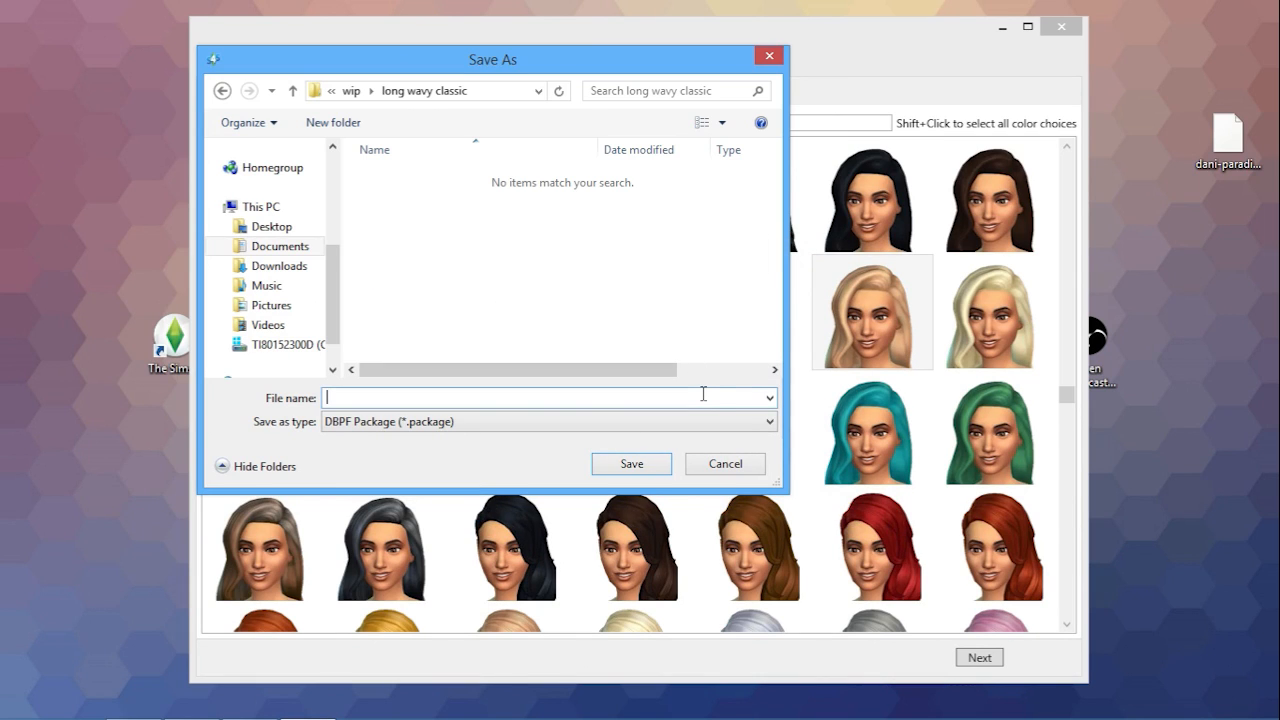
type("[holosprite")
type("] long wavy")
key("Return")
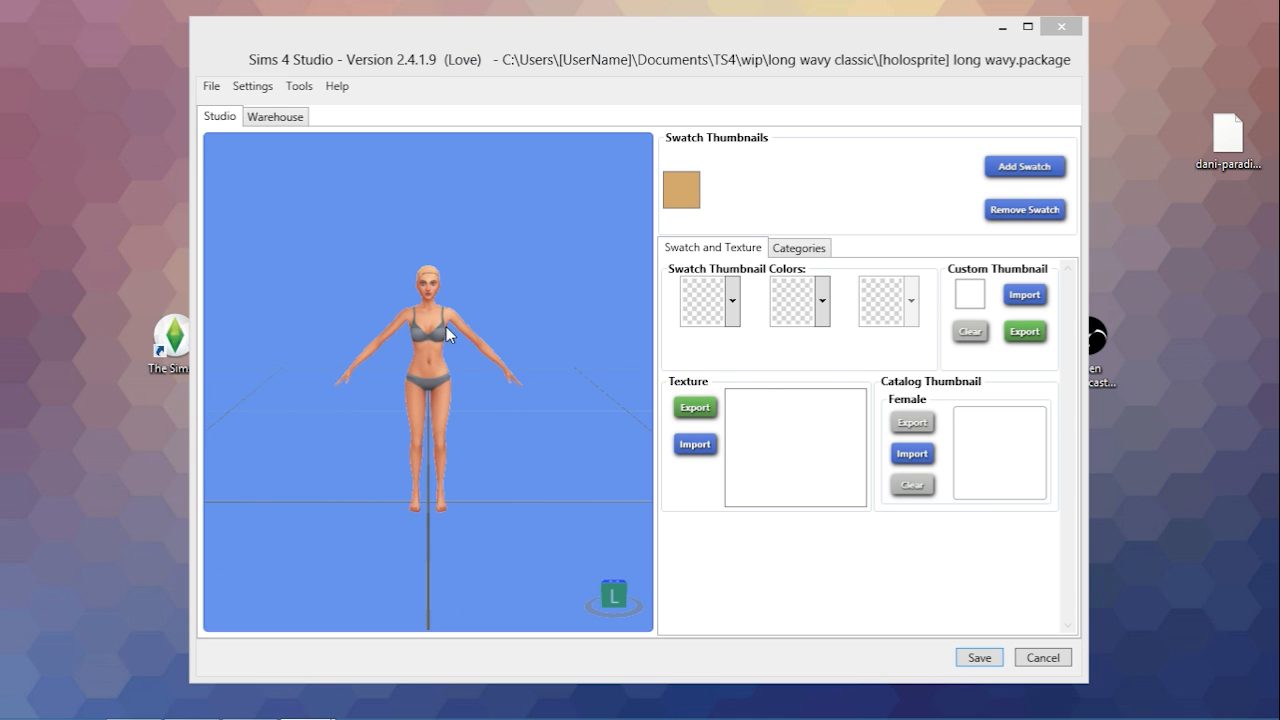
scroll(485, 315, "up", 10)
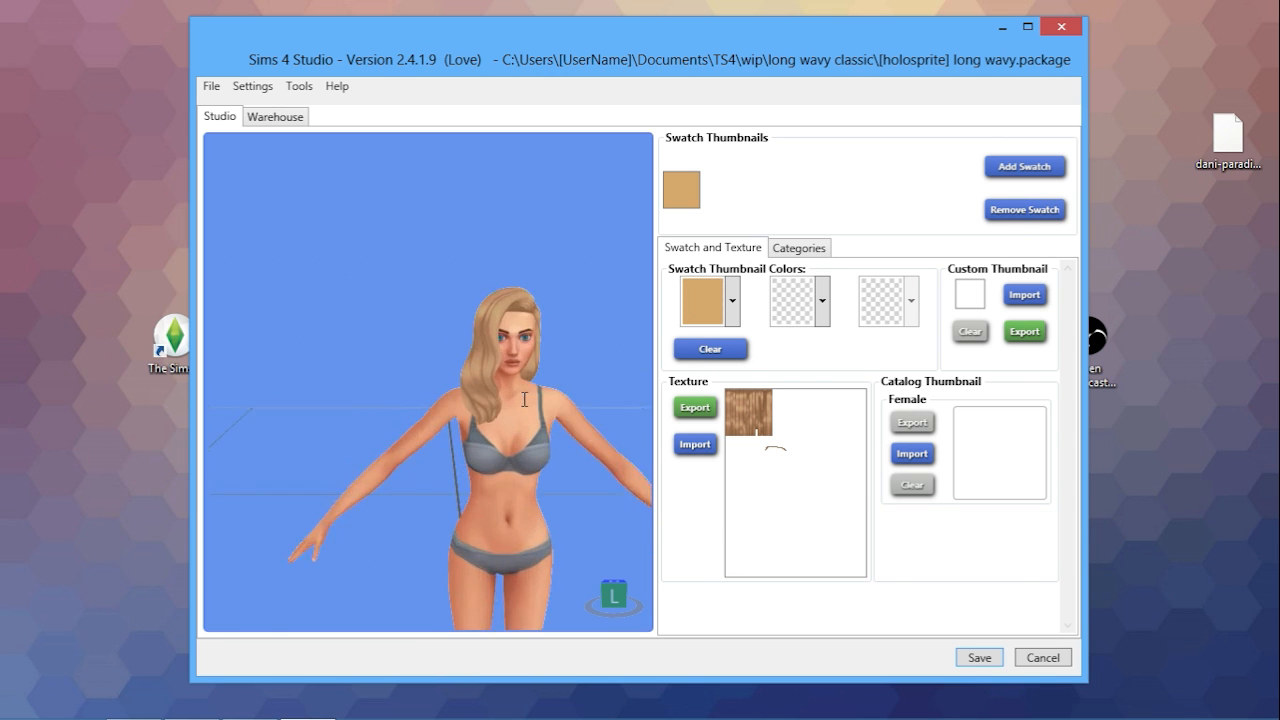
Step: Examine the long wavy hair on the model from several distances and angles
middle_click_drag(468, 414, 378, 439)
scroll(497, 386, "up", 2)
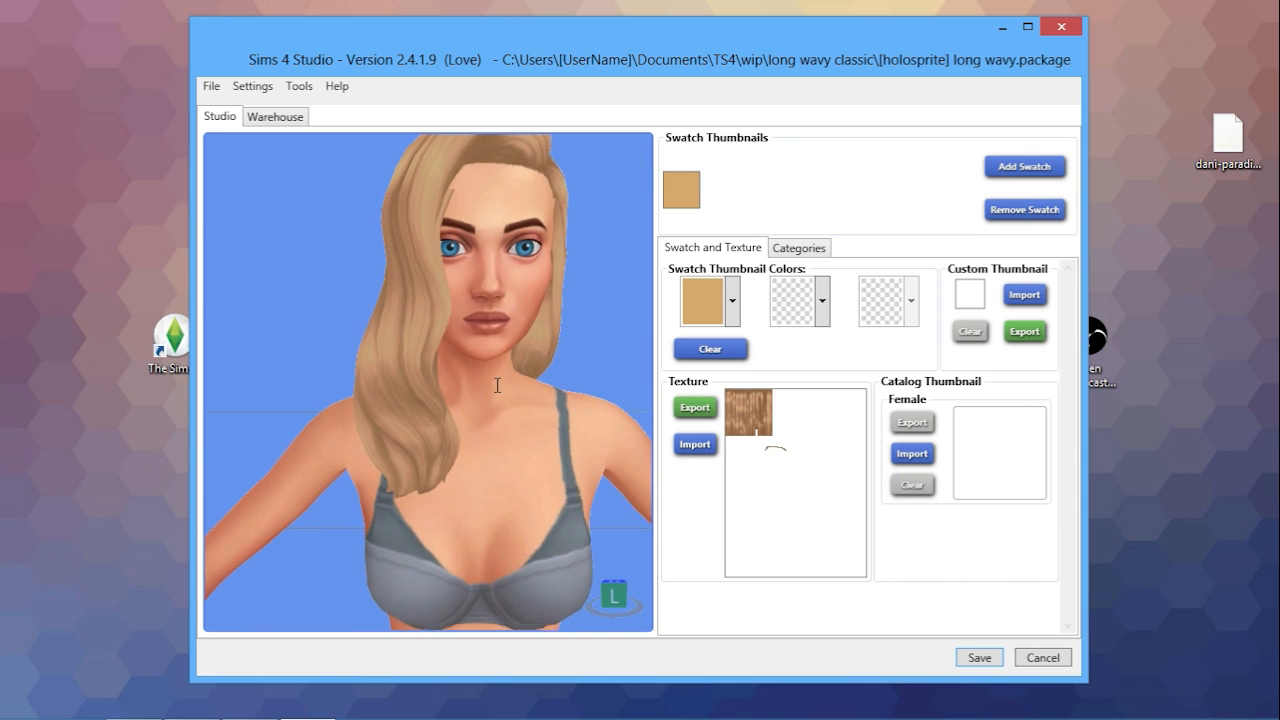
scroll(497, 386, "down", 3)
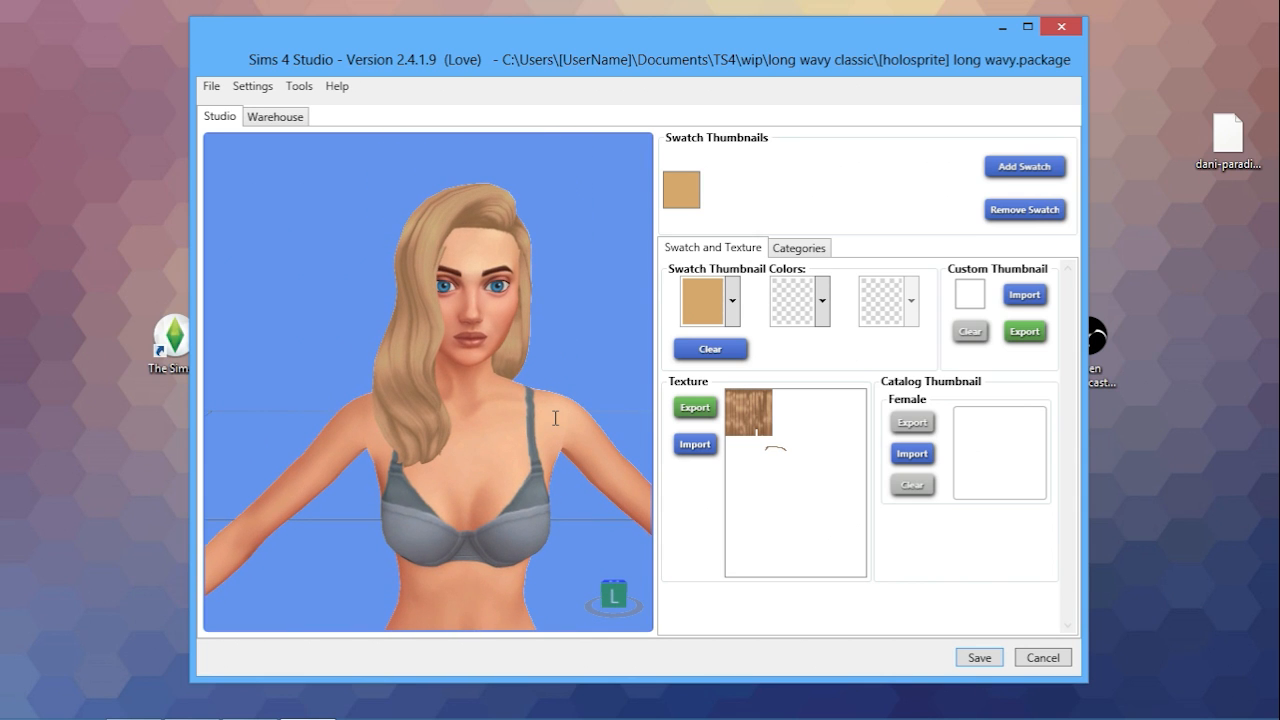
scroll(555, 418, "down", 4)
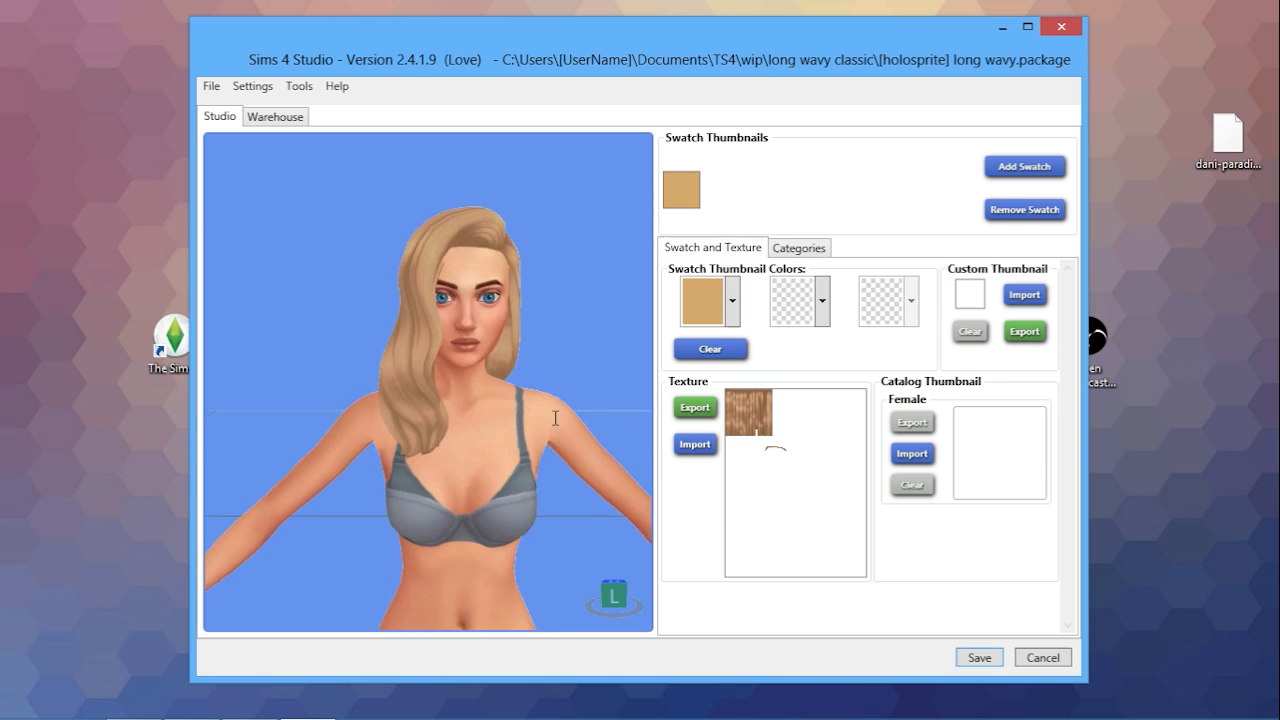
scroll(555, 418, "up", 3)
scroll(556, 417, "down", 2)
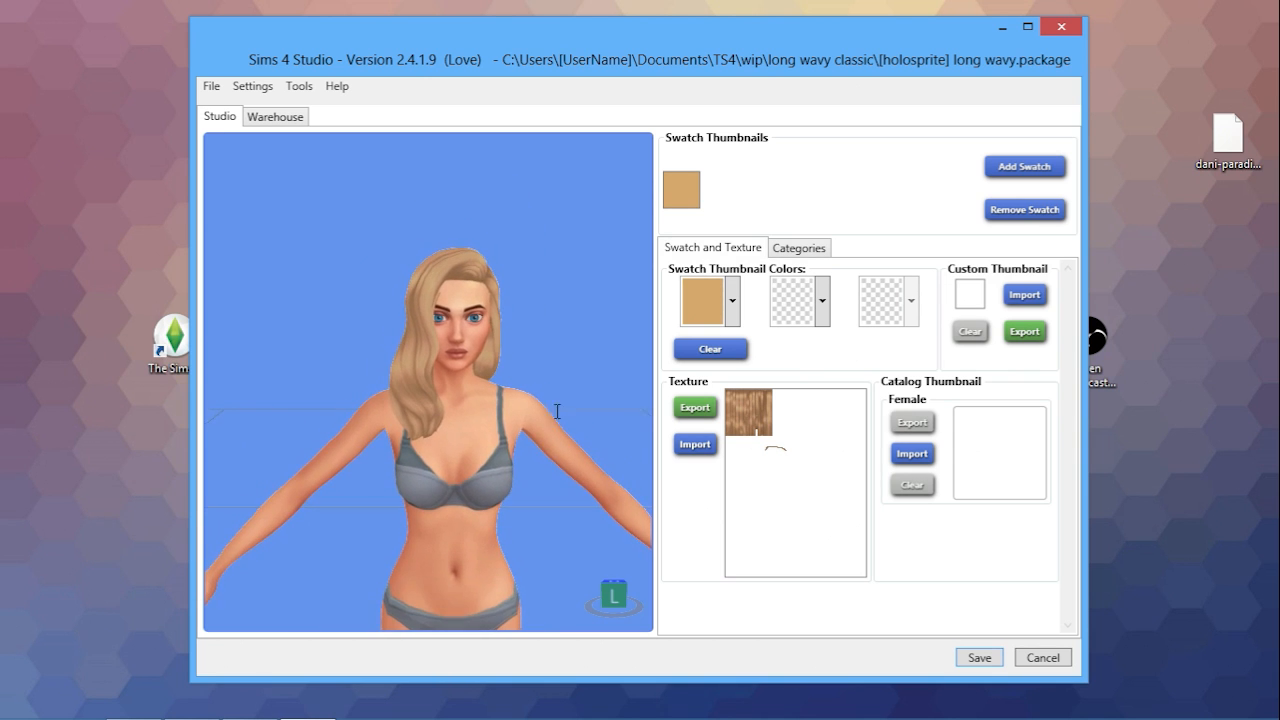
middle_click_drag(557, 354, 523, 320)
right_click_drag(523, 320, 221, 487, "ctrl")
right_click_drag(350, 404, 524, 417)
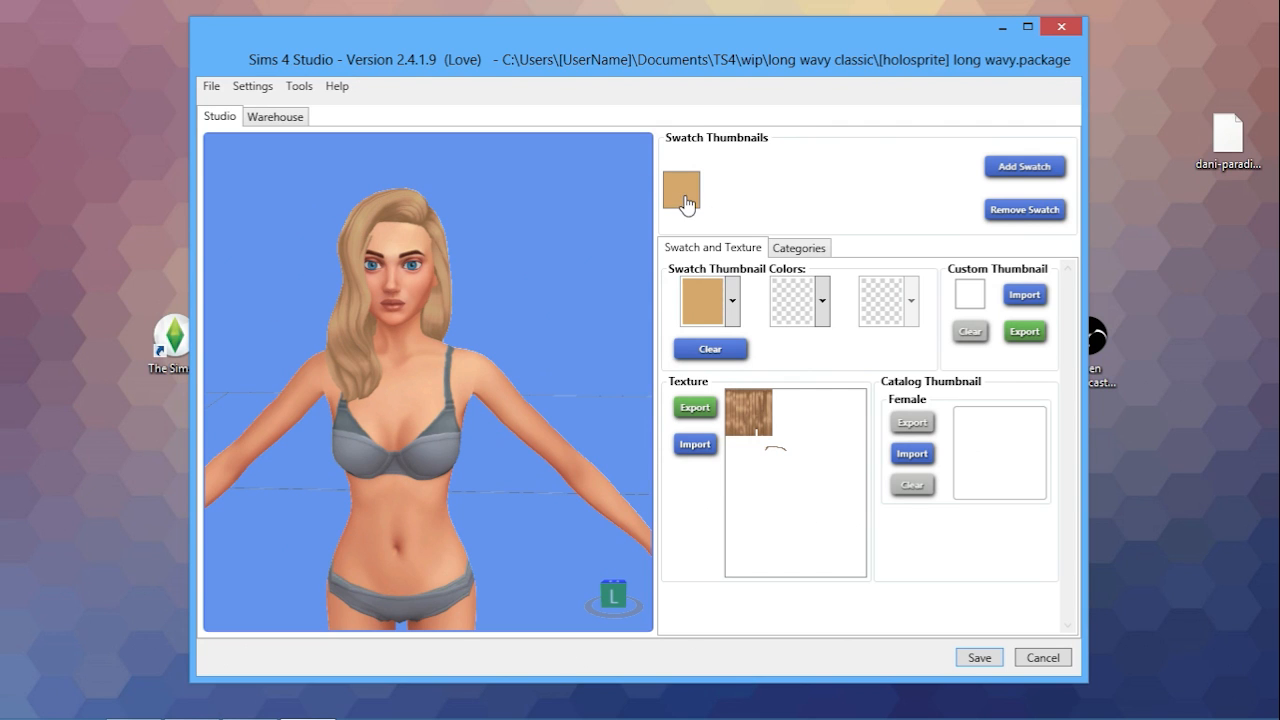
Step: Add a second swatch to the package and set its thumbnail color to a muted red
left_click(1000, 178)
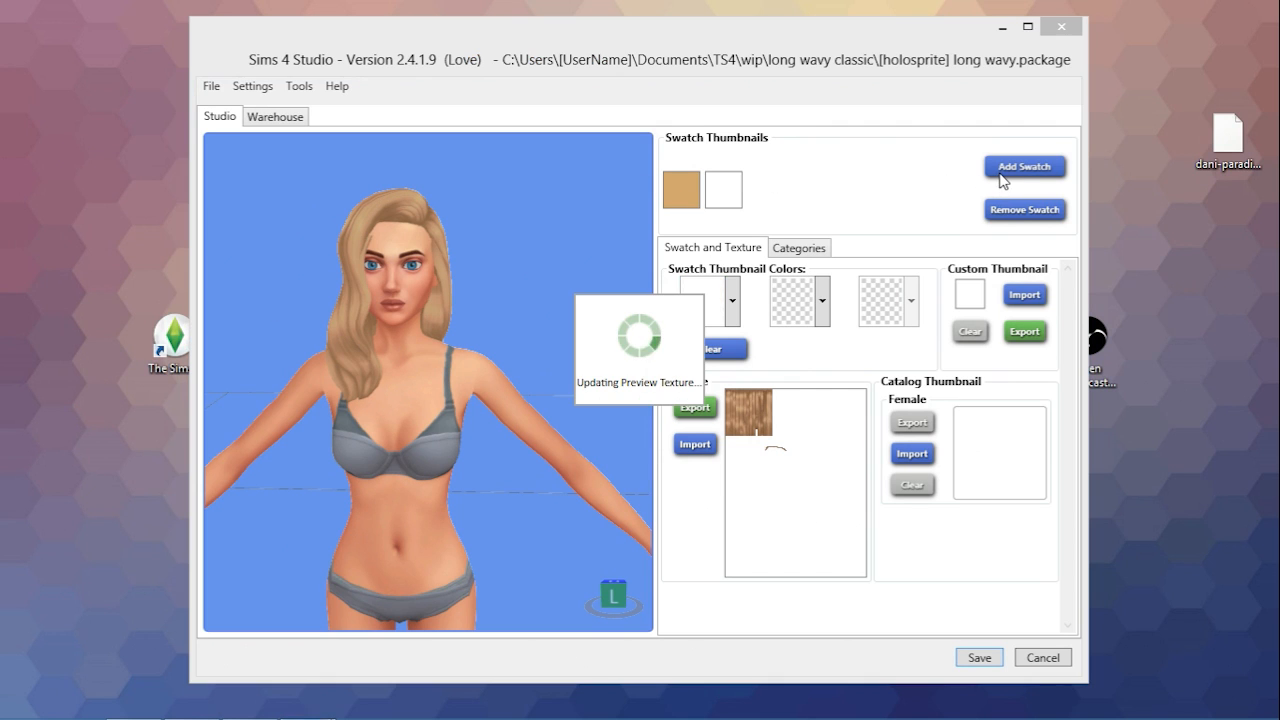
left_click(723, 203)
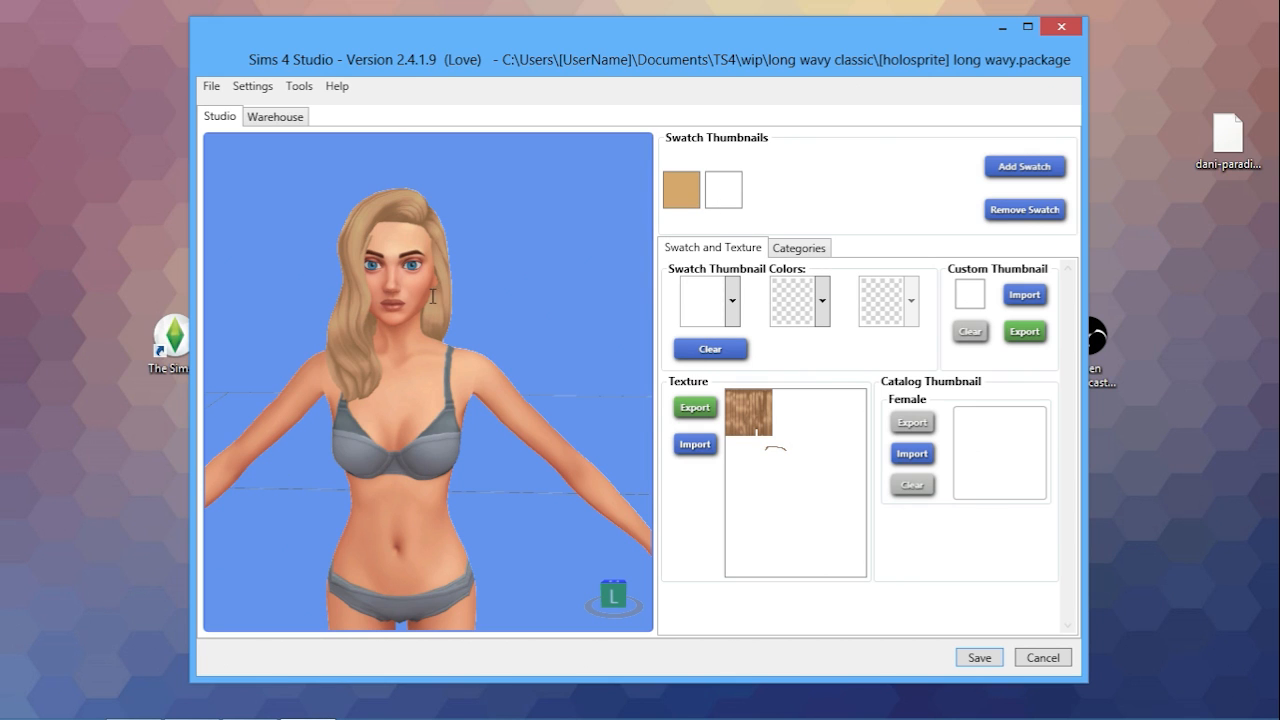
left_click(732, 306)
left_click_drag(735, 368, 772, 370)
left_click(796, 143)
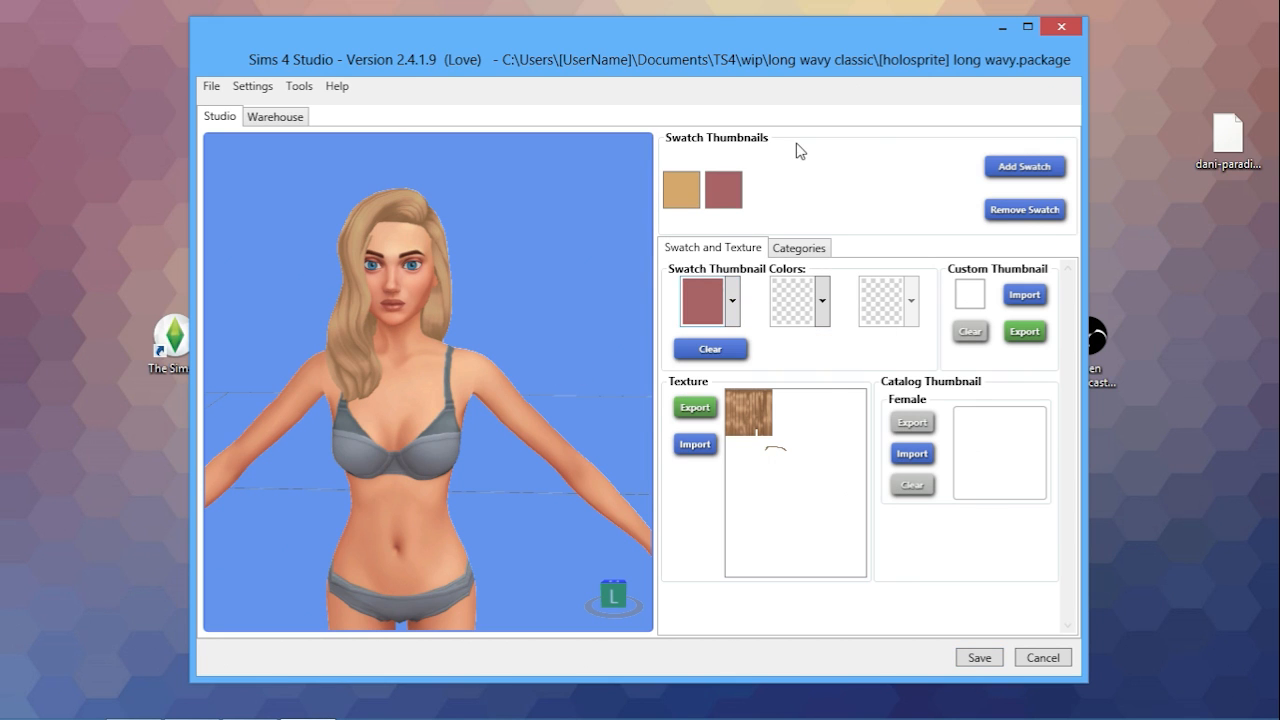
Step: Export the hair texture as a DDS (DXT5) file named "base" in the long wavy classic folder
left_click(695, 408)
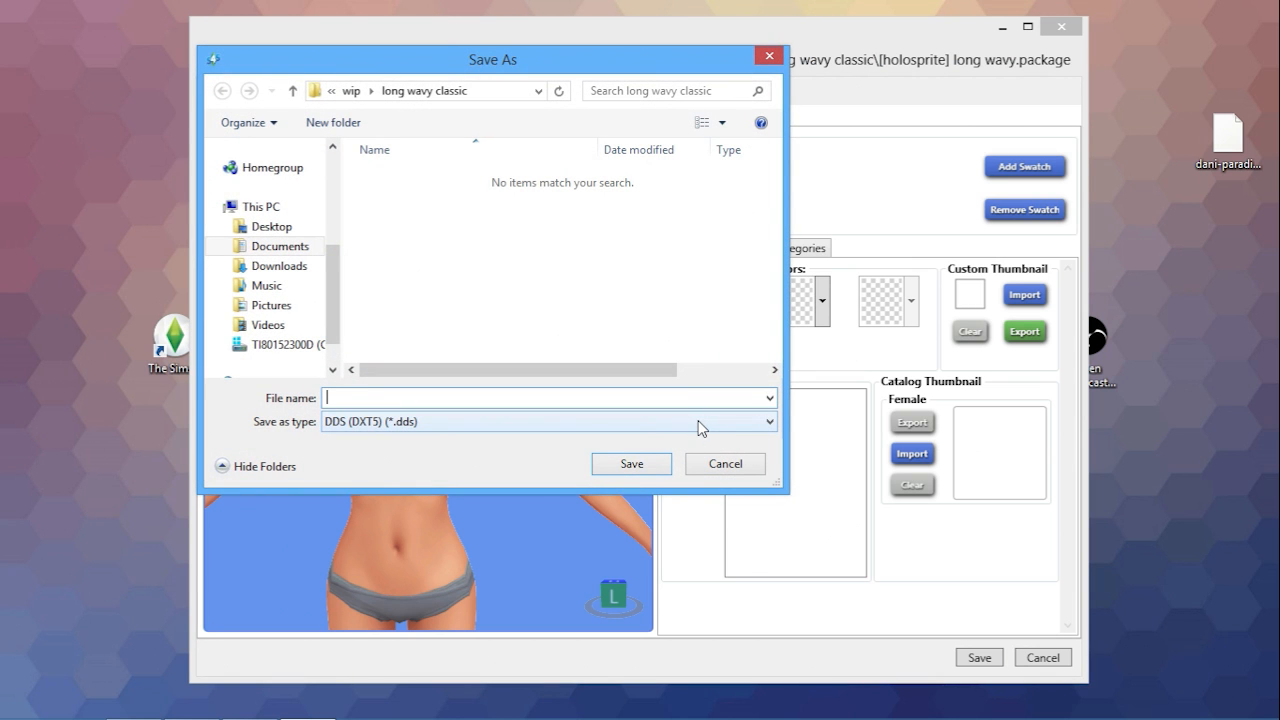
type("base")
left_click(616, 466)
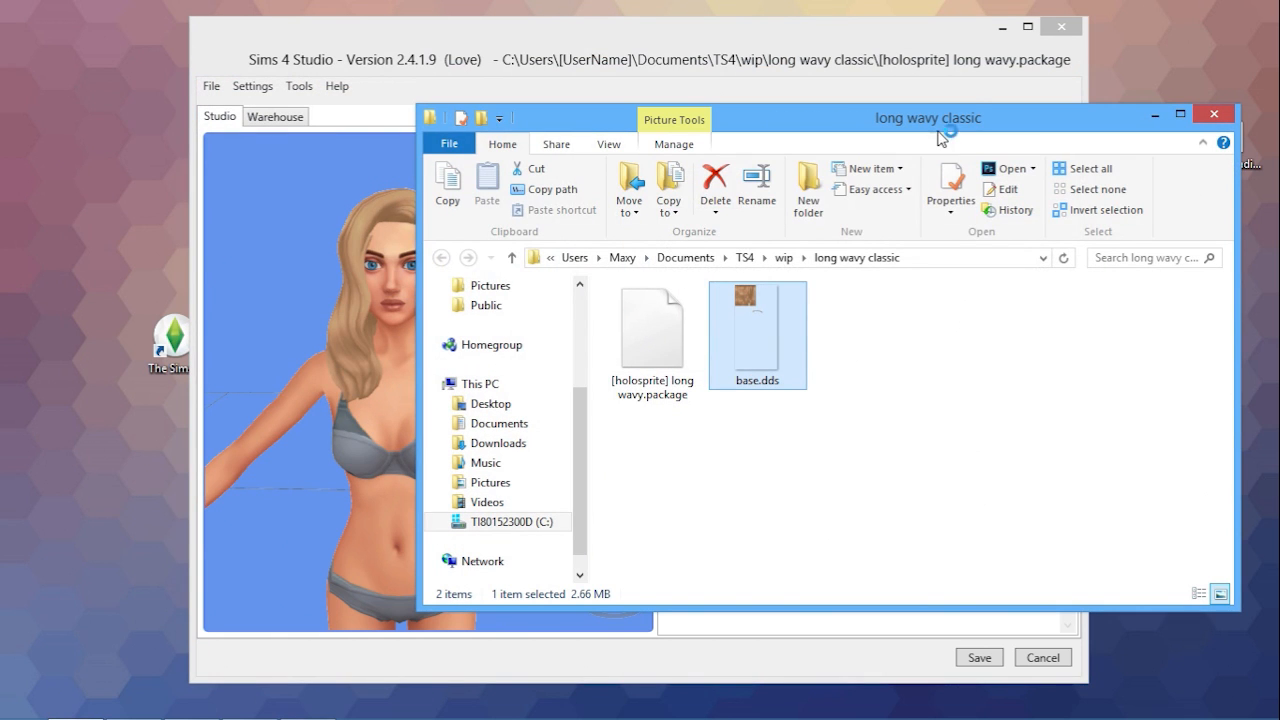
Step: Clear the windows covering Photoshop, close the Lazy Nezumi Pro window and load base.dds using default sizes
left_click(1002, 27)
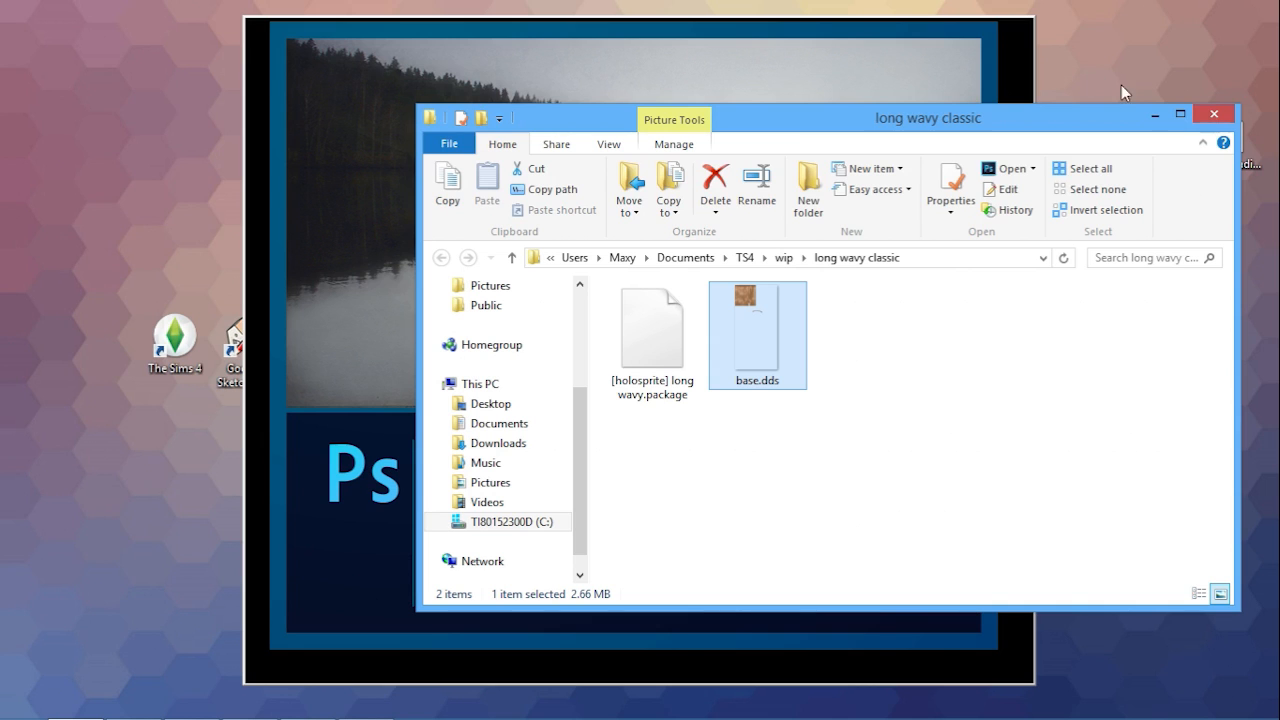
left_click(1160, 116)
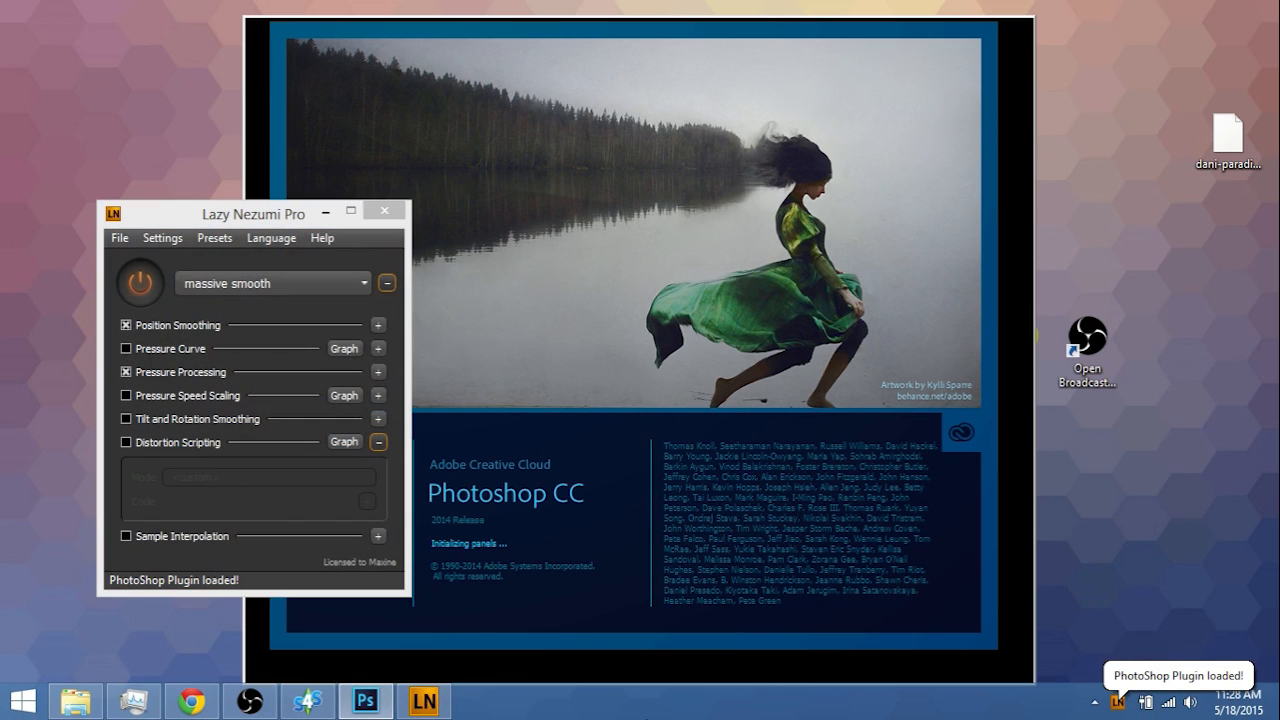
left_click(382, 210)
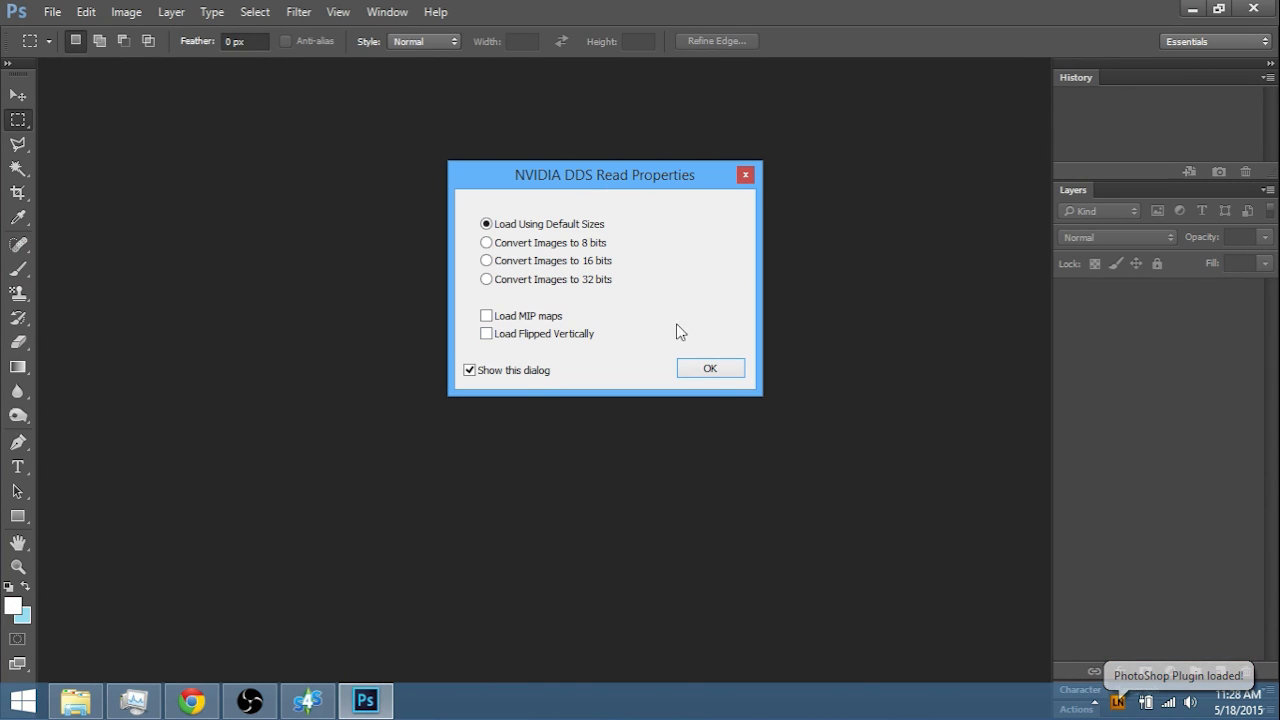
left_click(707, 368)
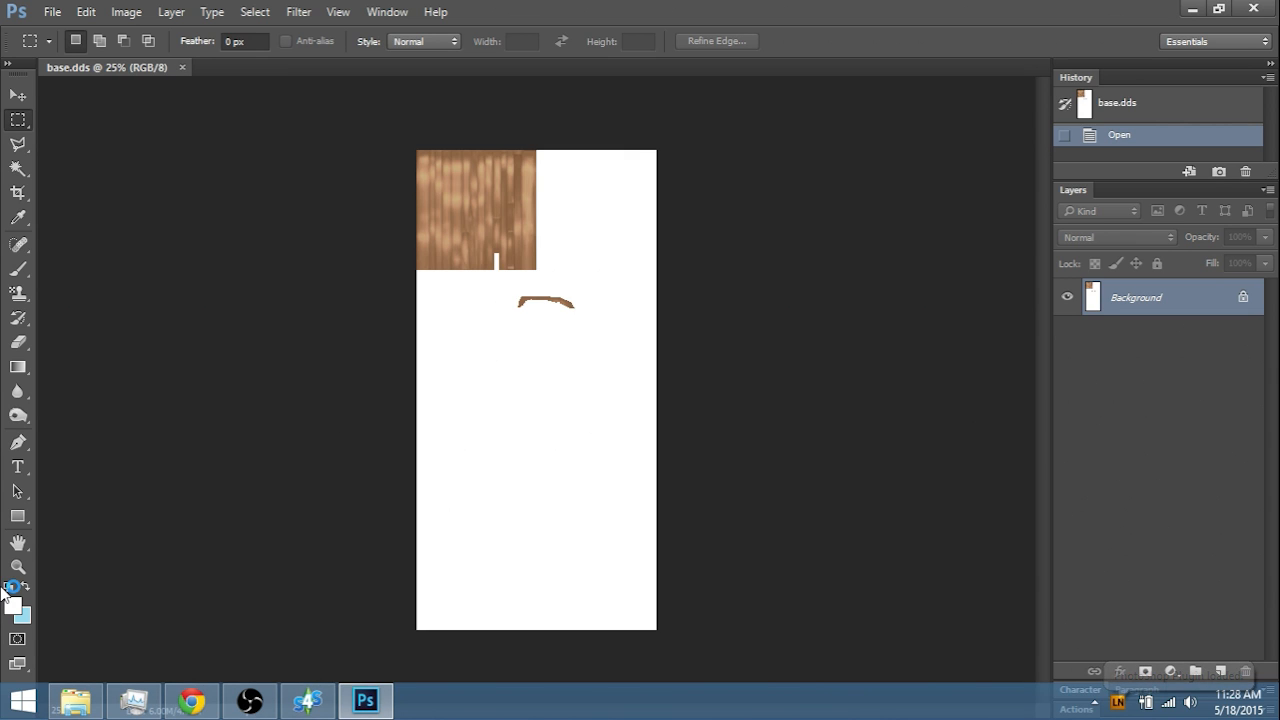
Step: Enlarge the hair texture to 66.67% and show the Actions panel floating over the canvas
left_click(19, 567)
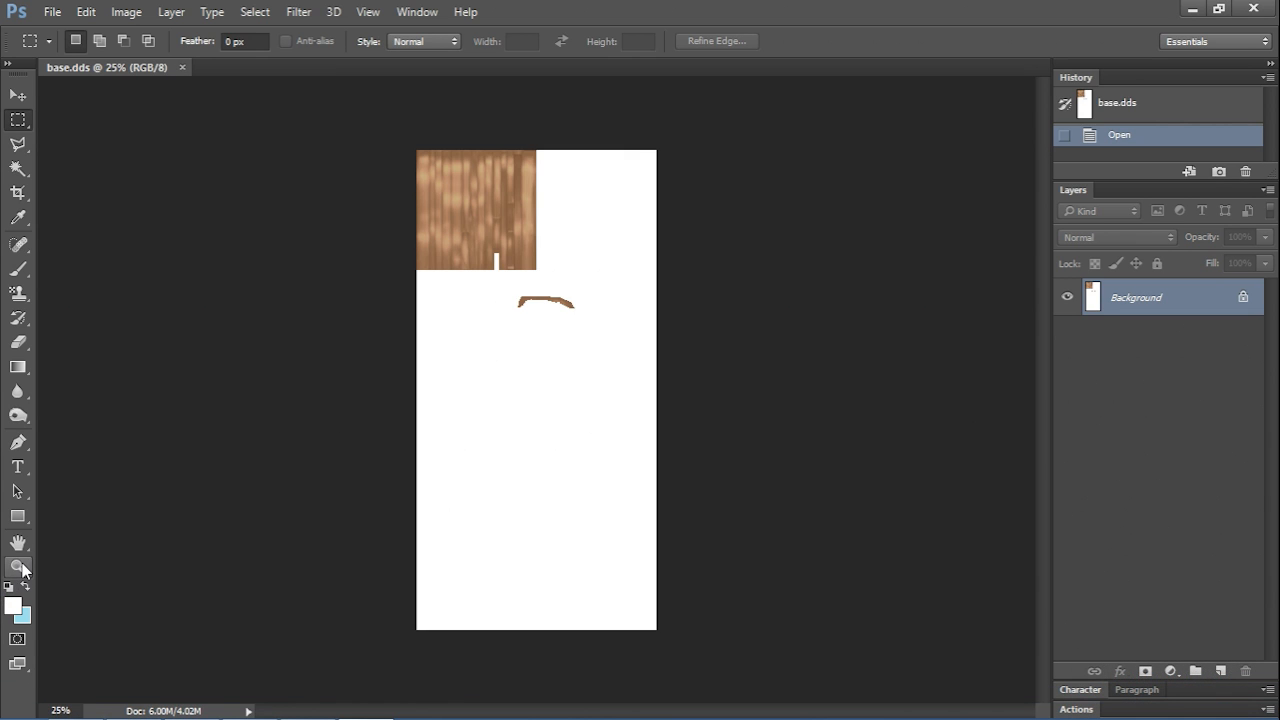
left_click(512, 172)
left_click(511, 170)
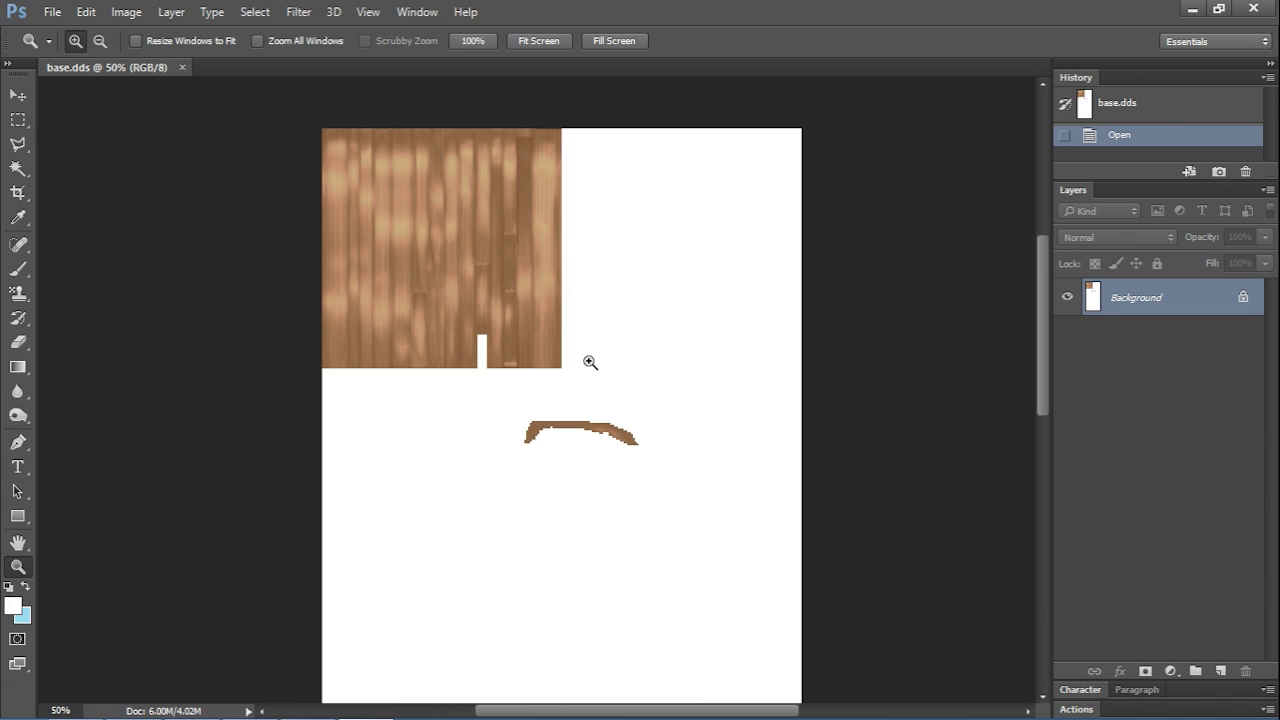
left_click(589, 360)
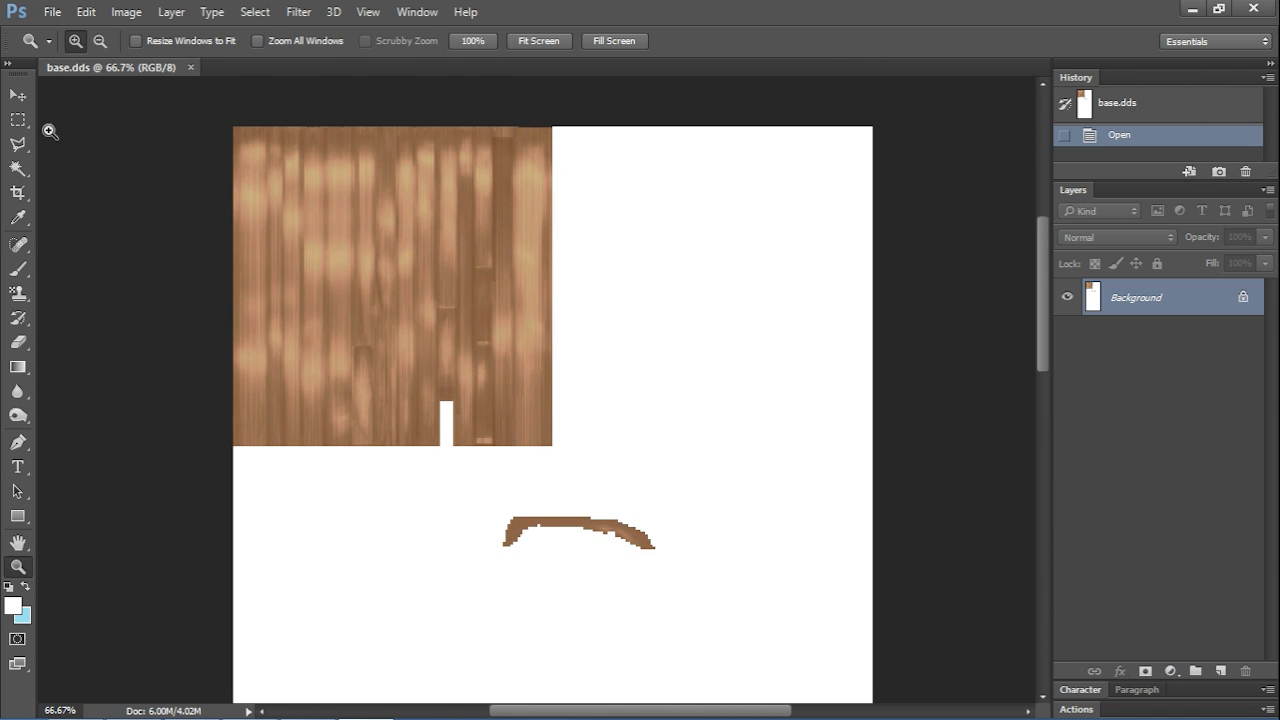
left_click(17, 95)
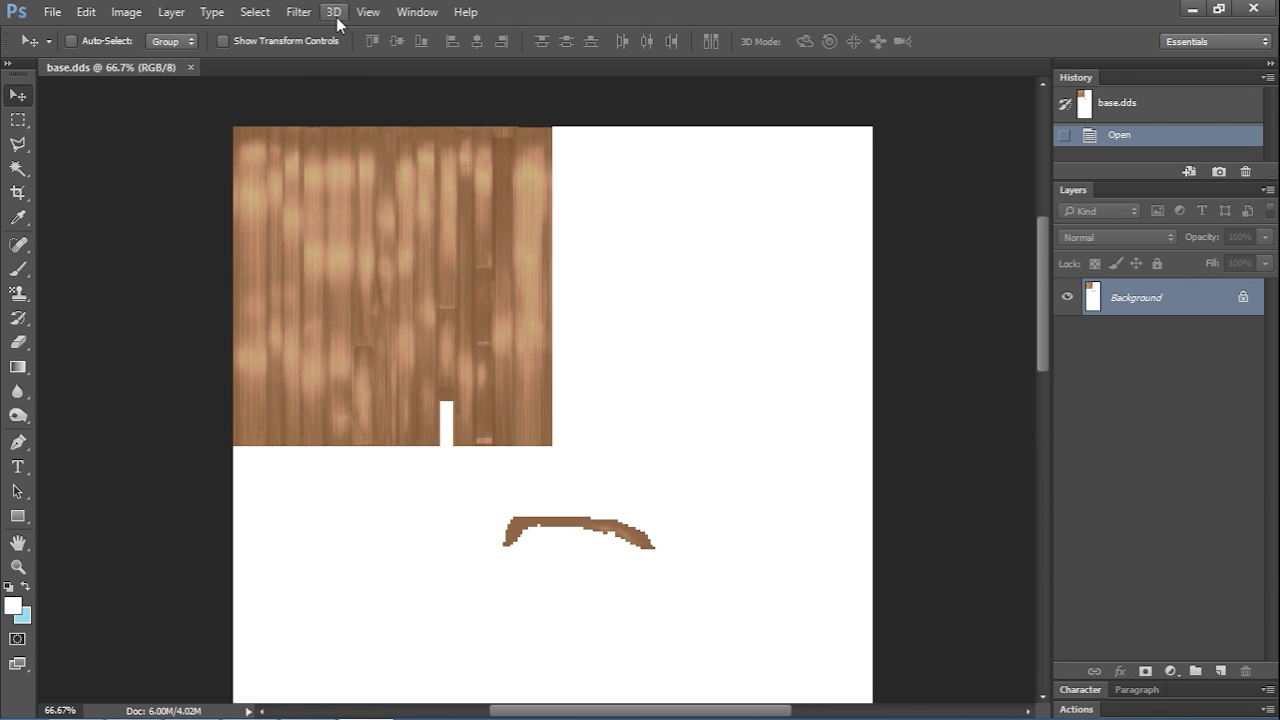
left_click(432, 9)
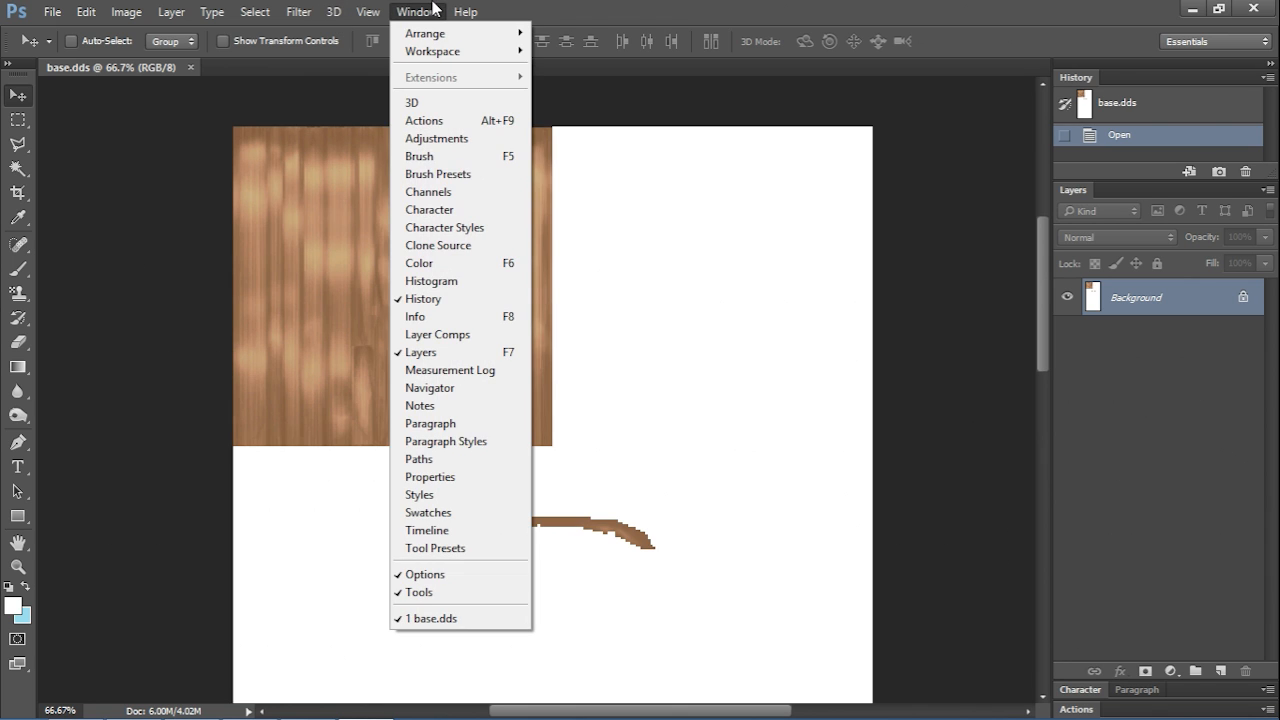
left_click(452, 120)
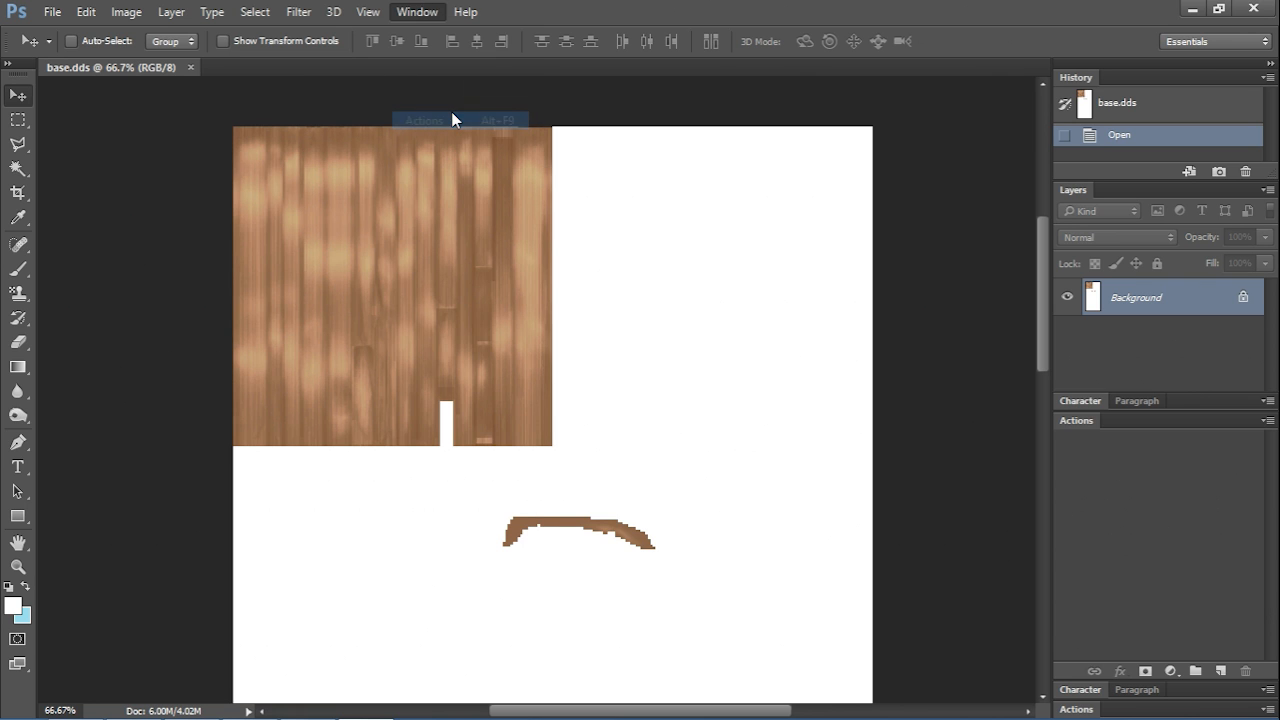
left_click_drag(1073, 420, 818, 228)
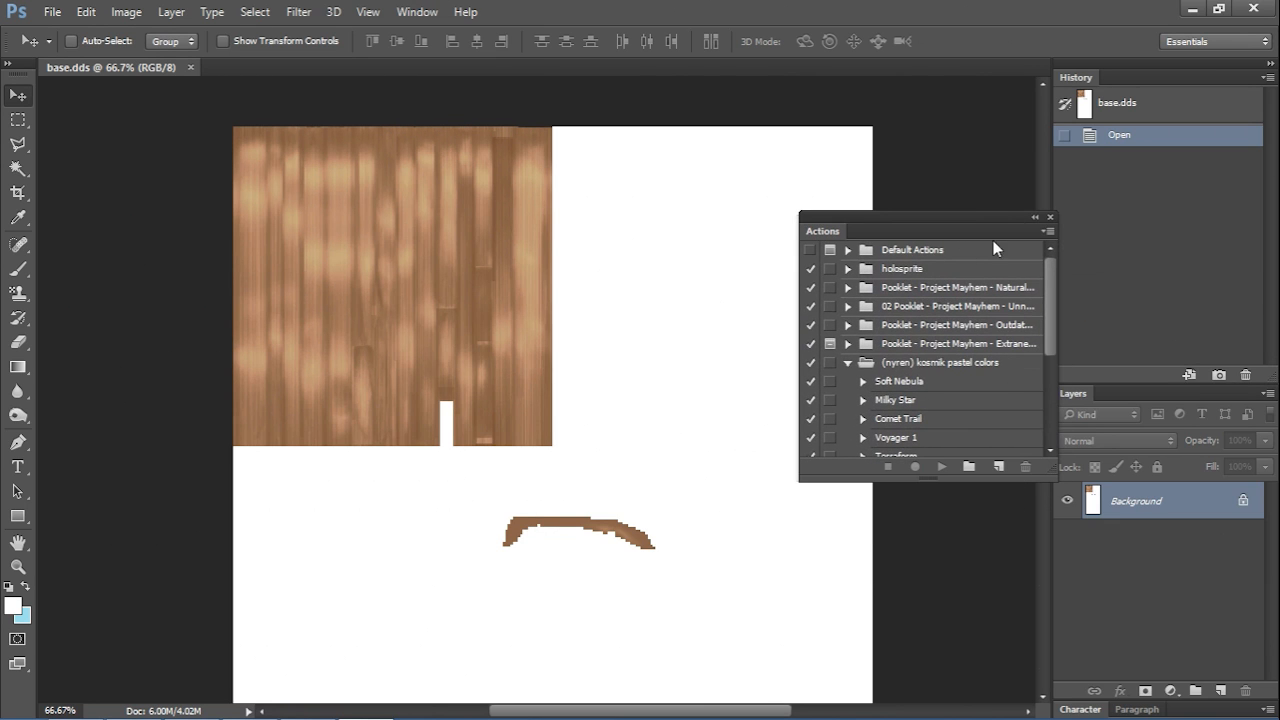
left_click(1046, 232)
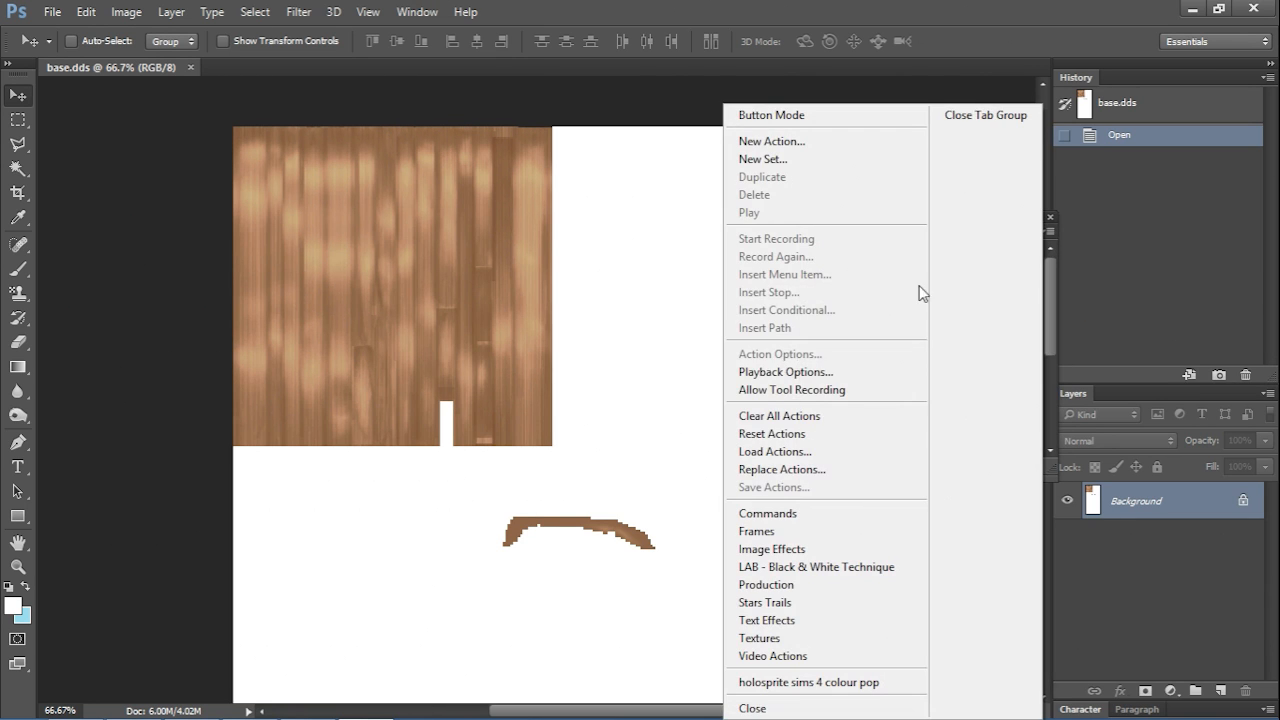
left_click(784, 451)
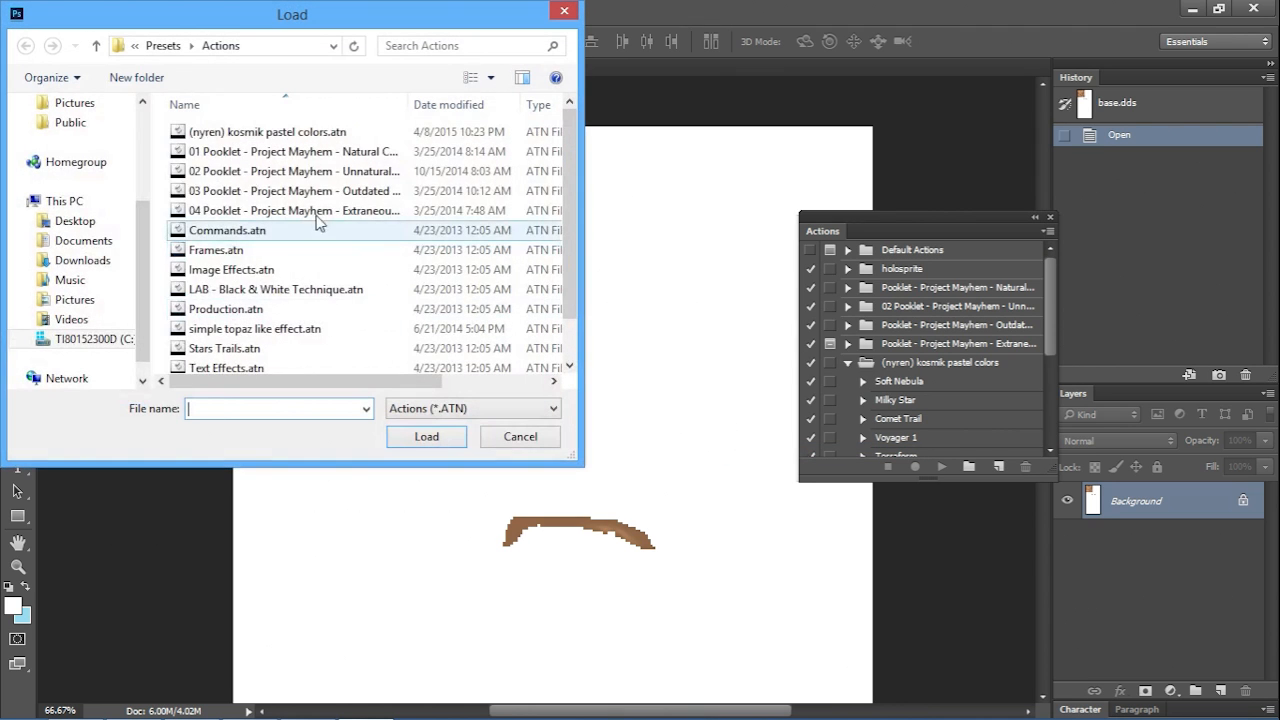
left_click(287, 192)
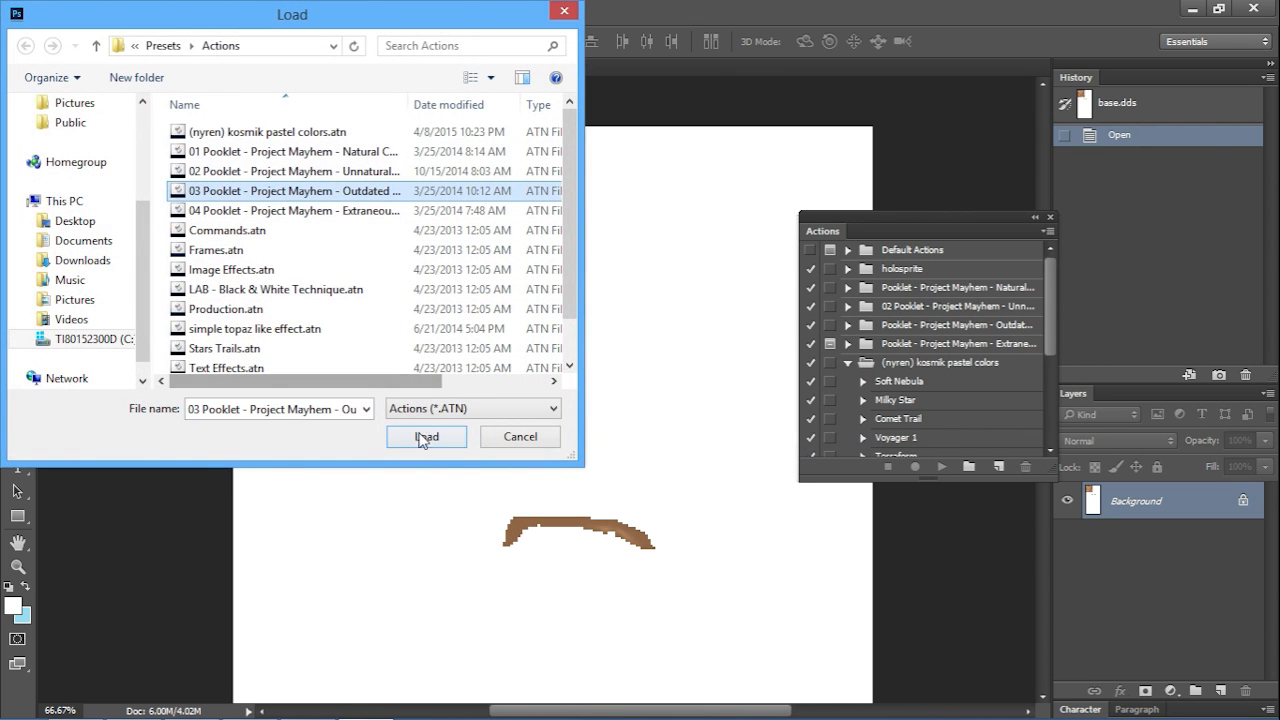
left_click(564, 10)
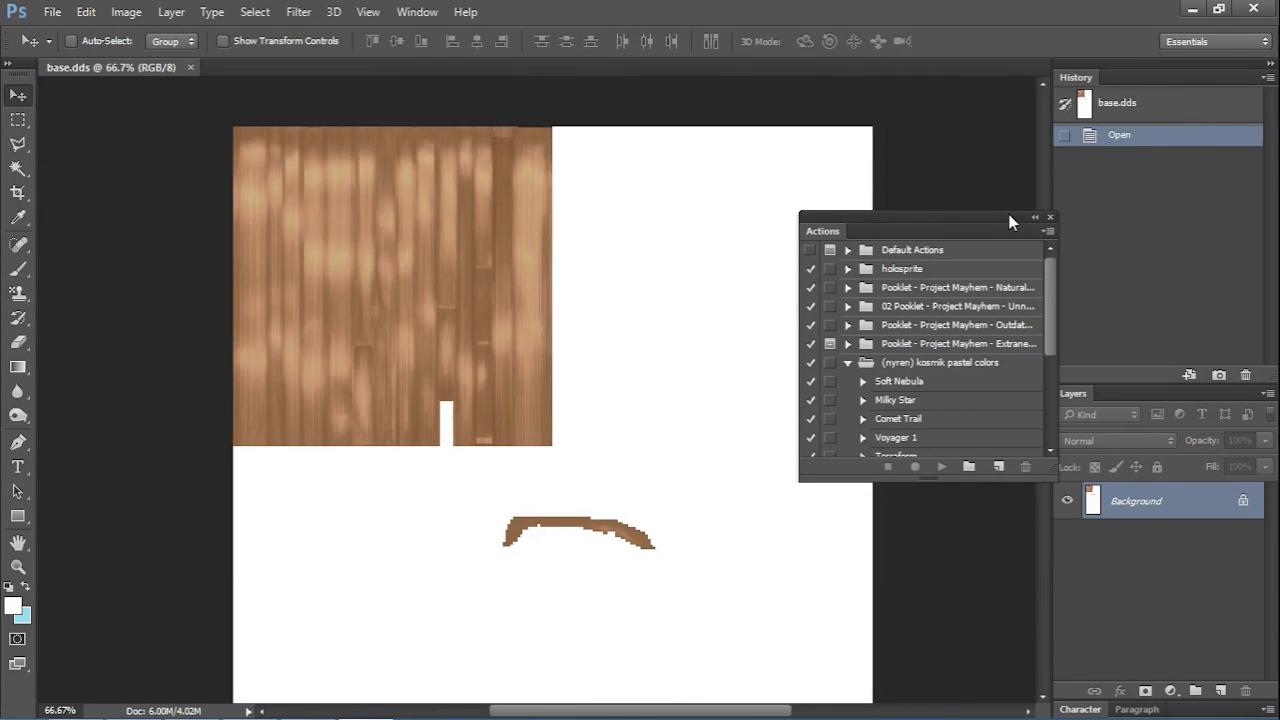
Step: Collapse the (nyren) kosmik pastel colors action set and move the Actions panel higher above the canvas
left_click_drag(1012, 221, 1022, 152)
left_click(858, 294)
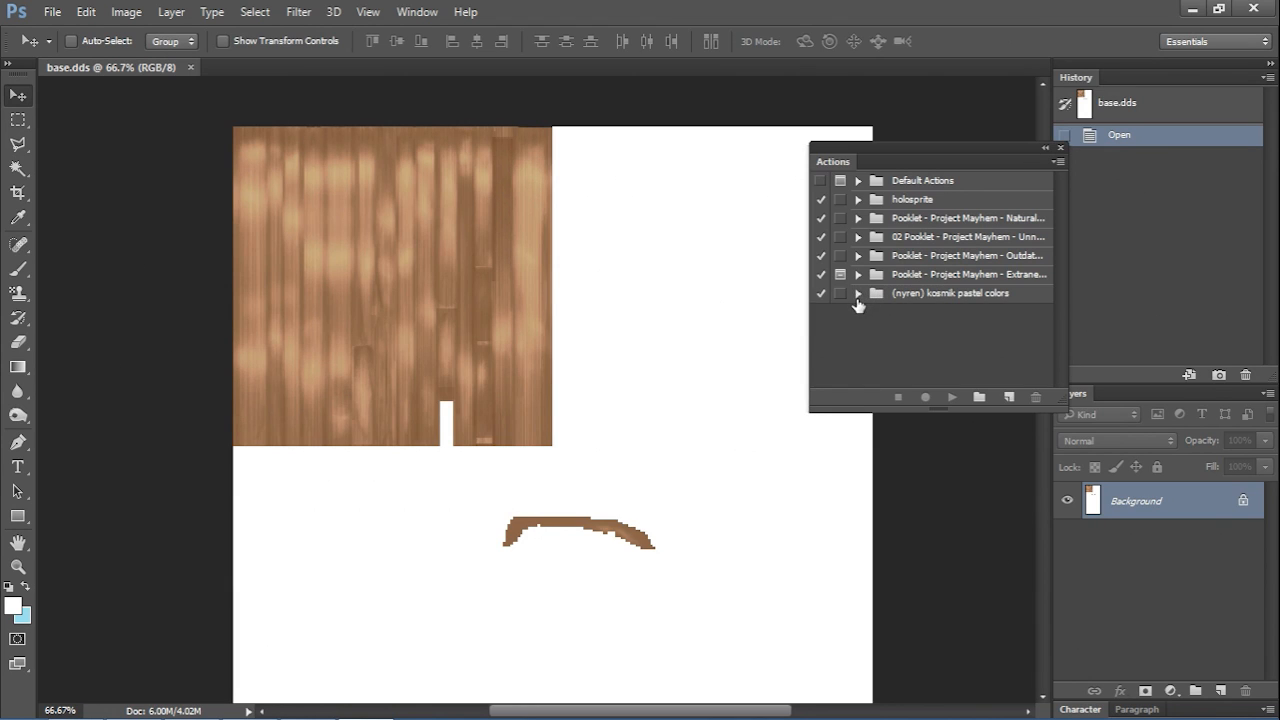
left_click(858, 218)
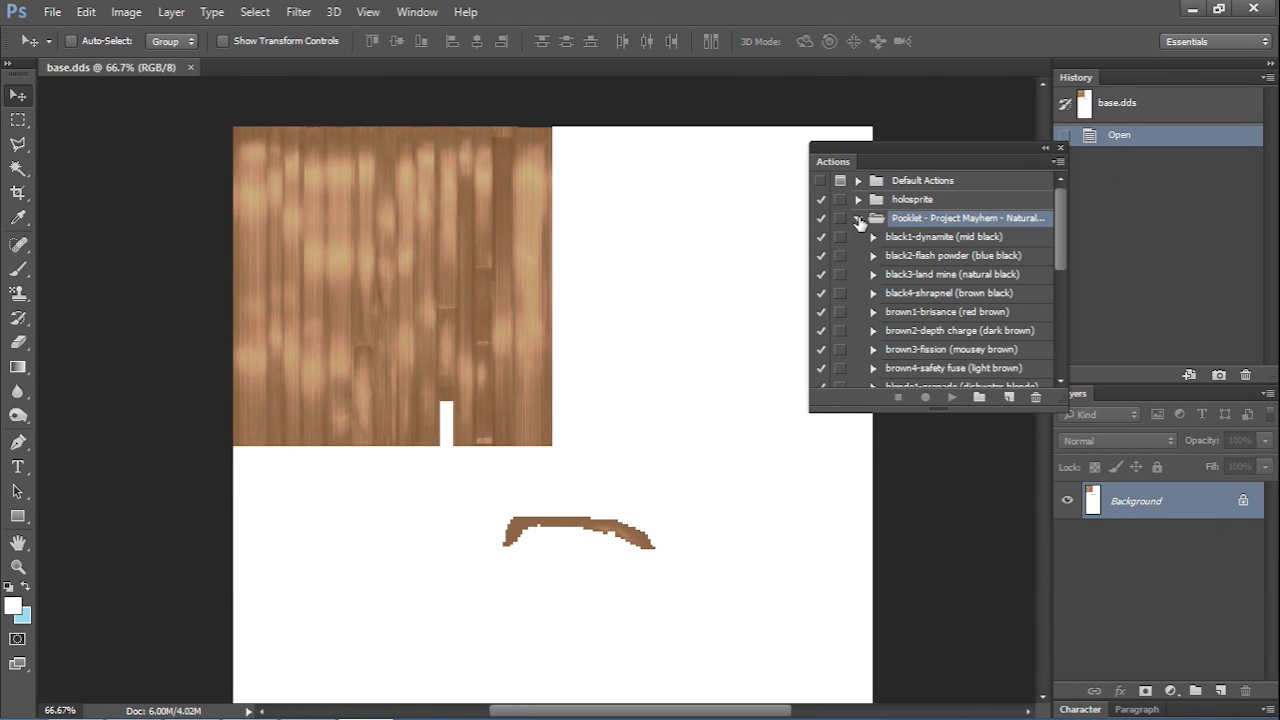
left_click(858, 218)
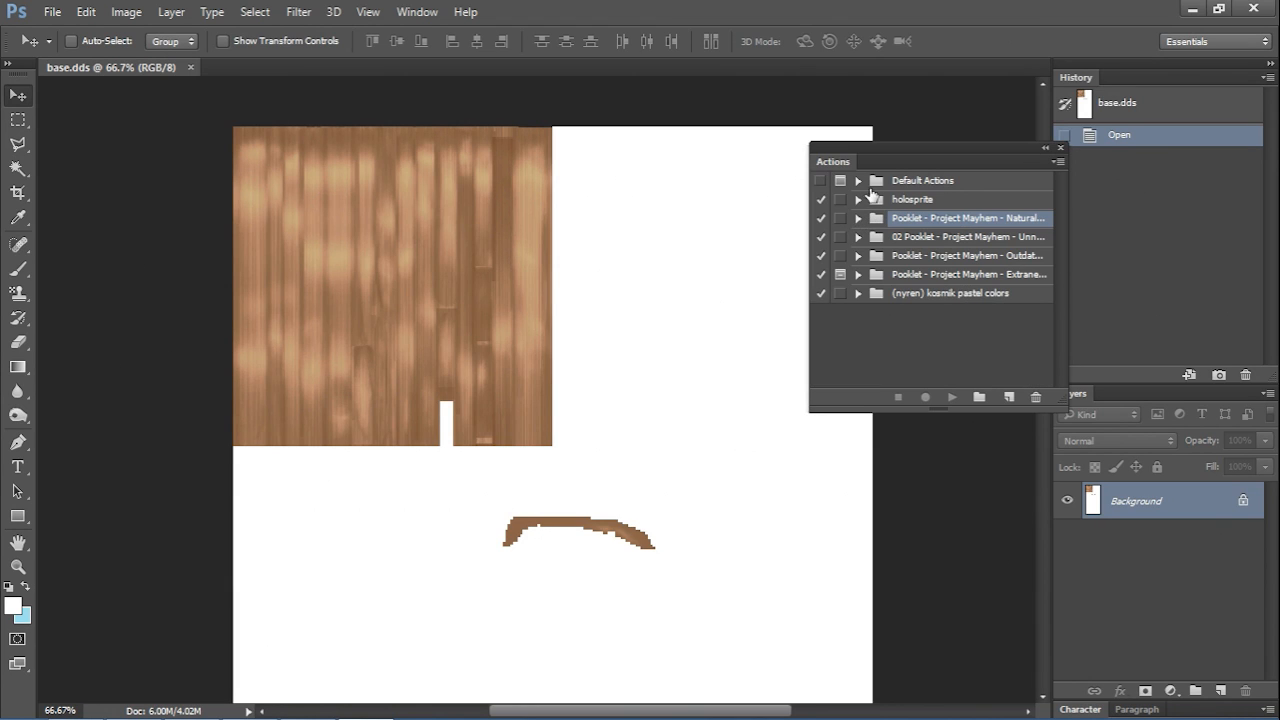
left_click_drag(895, 157, 907, 114)
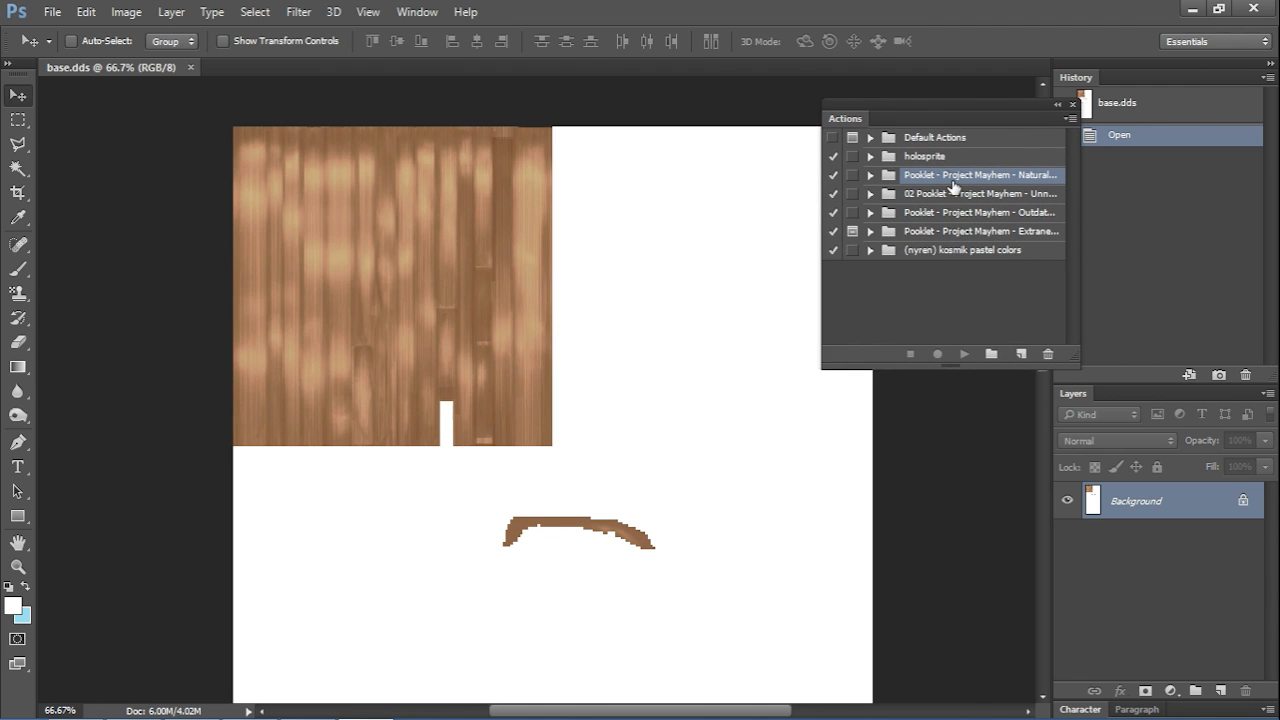
left_click_drag(953, 186, 882, 290)
Step: Widen the Actions panel and run "blonde4-[BASE] volatile (mid blonde)" from the Pooklet Natural Colors set on the texture
left_click(871, 175)
left_click_drag(983, 116, 913, 105)
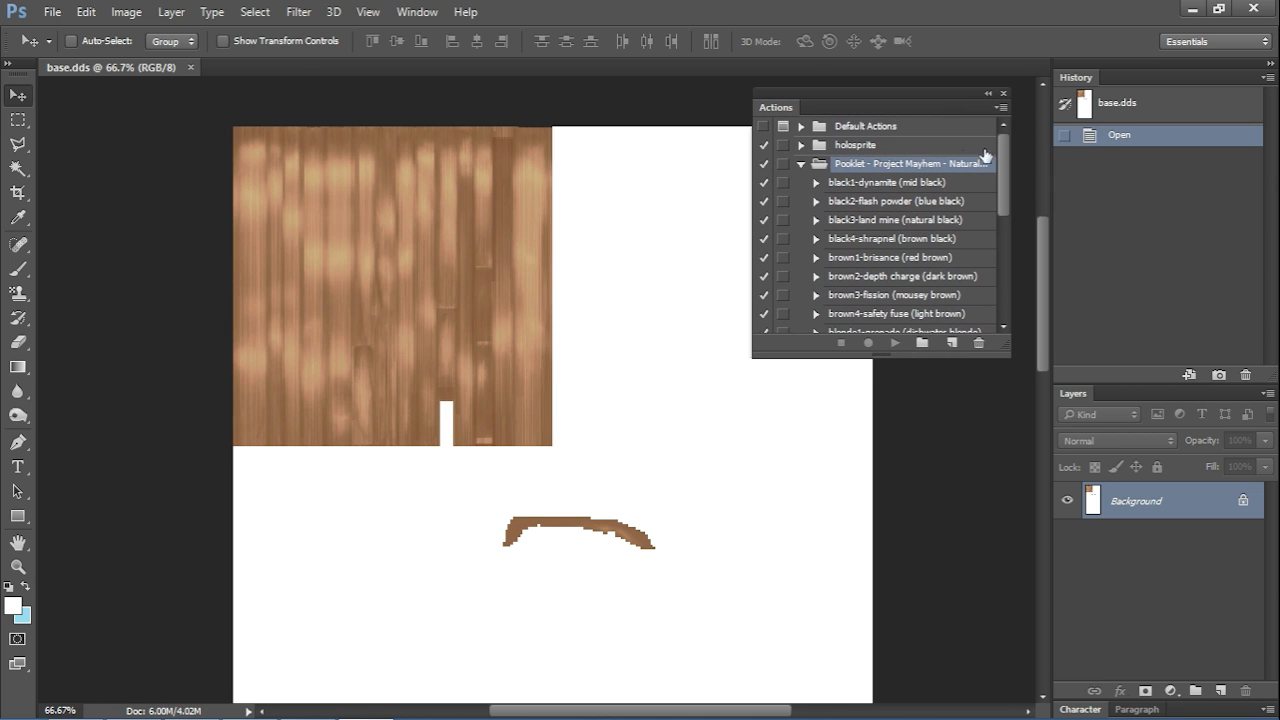
left_click_drag(1008, 163, 1059, 256)
left_click(913, 243)
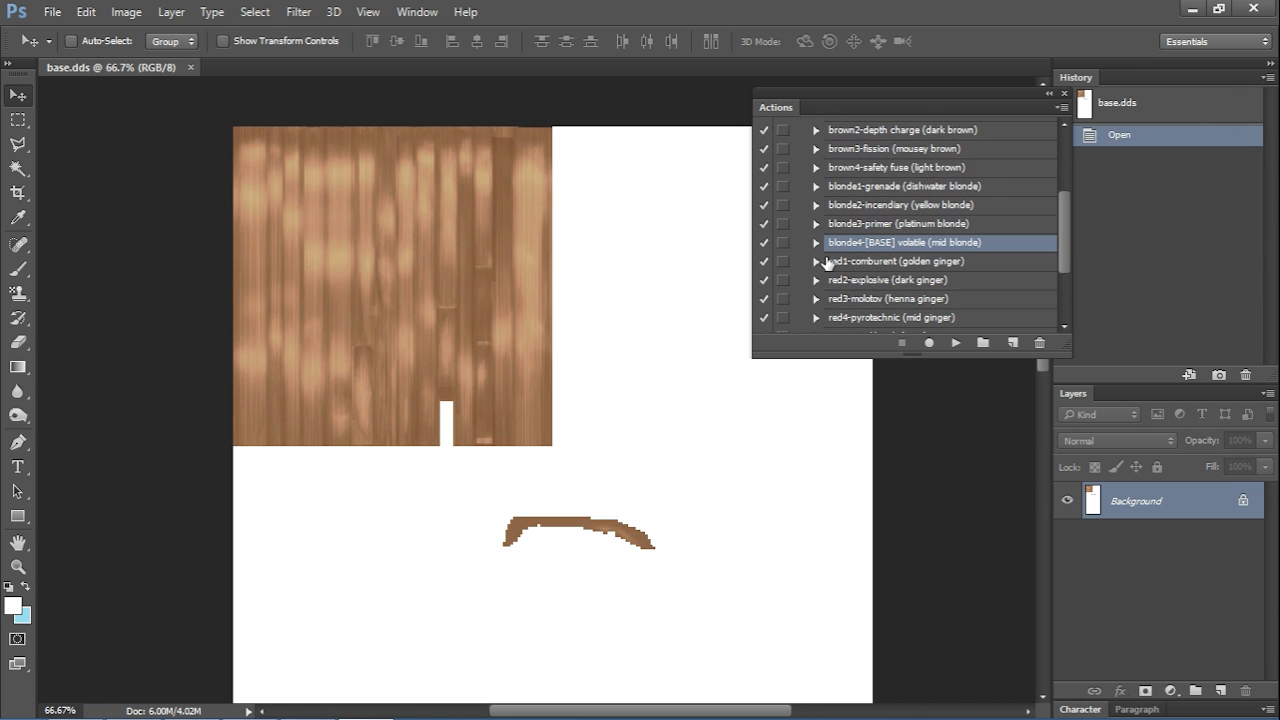
left_click(953, 343)
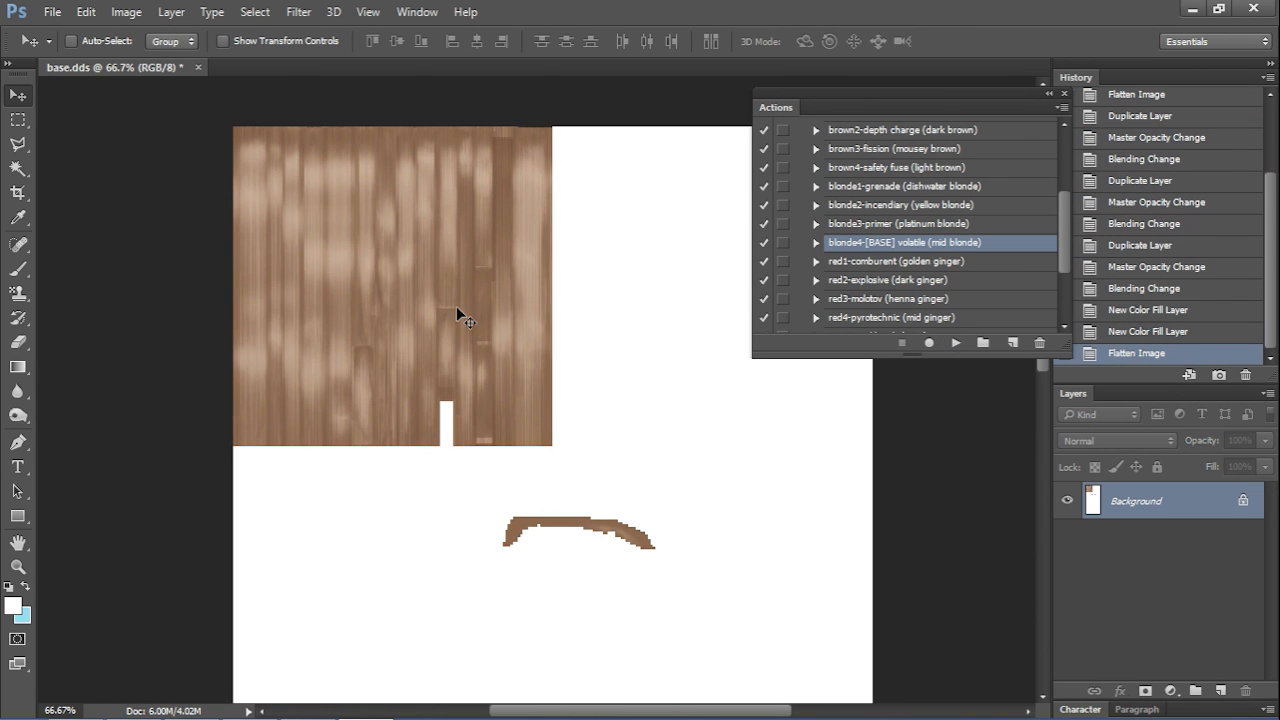
Step: Compare the original texture with the recolored one, return to the final flattened state and collapse the Natural Colors action set
scroll(1139, 300, "up", 5)
left_click(1143, 112)
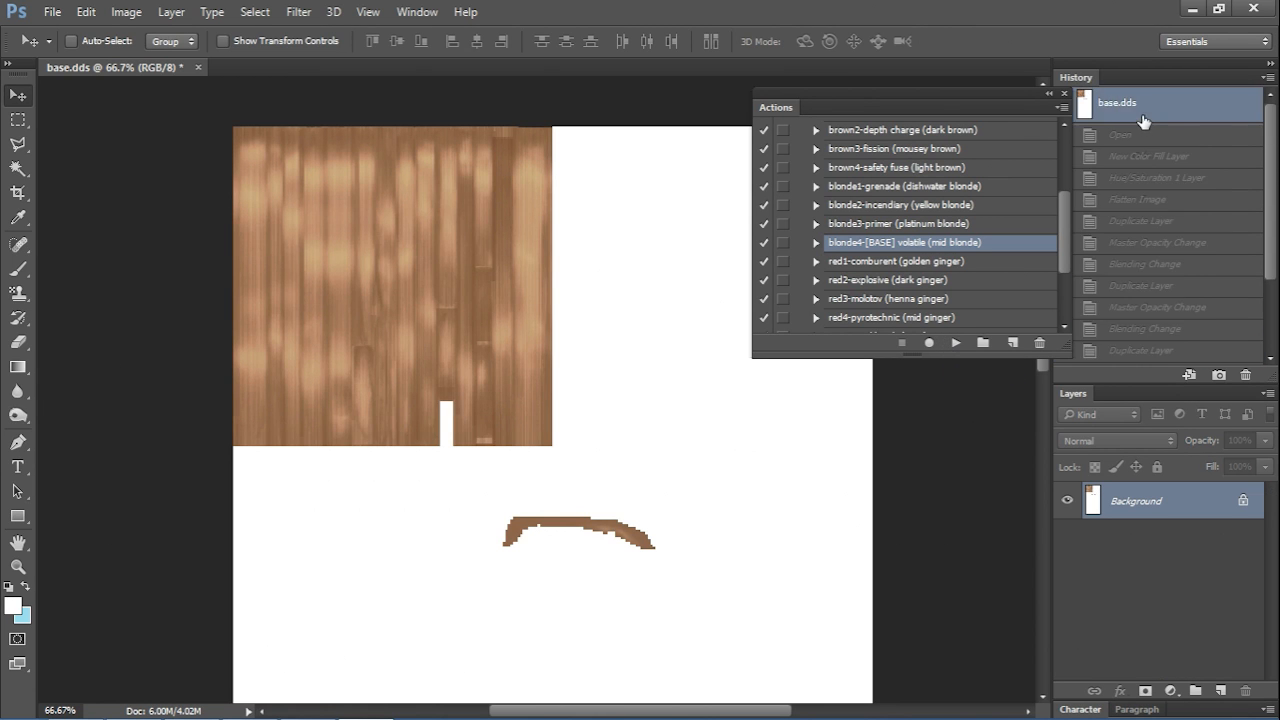
scroll(1130, 227, "down", 5)
left_click(1166, 353)
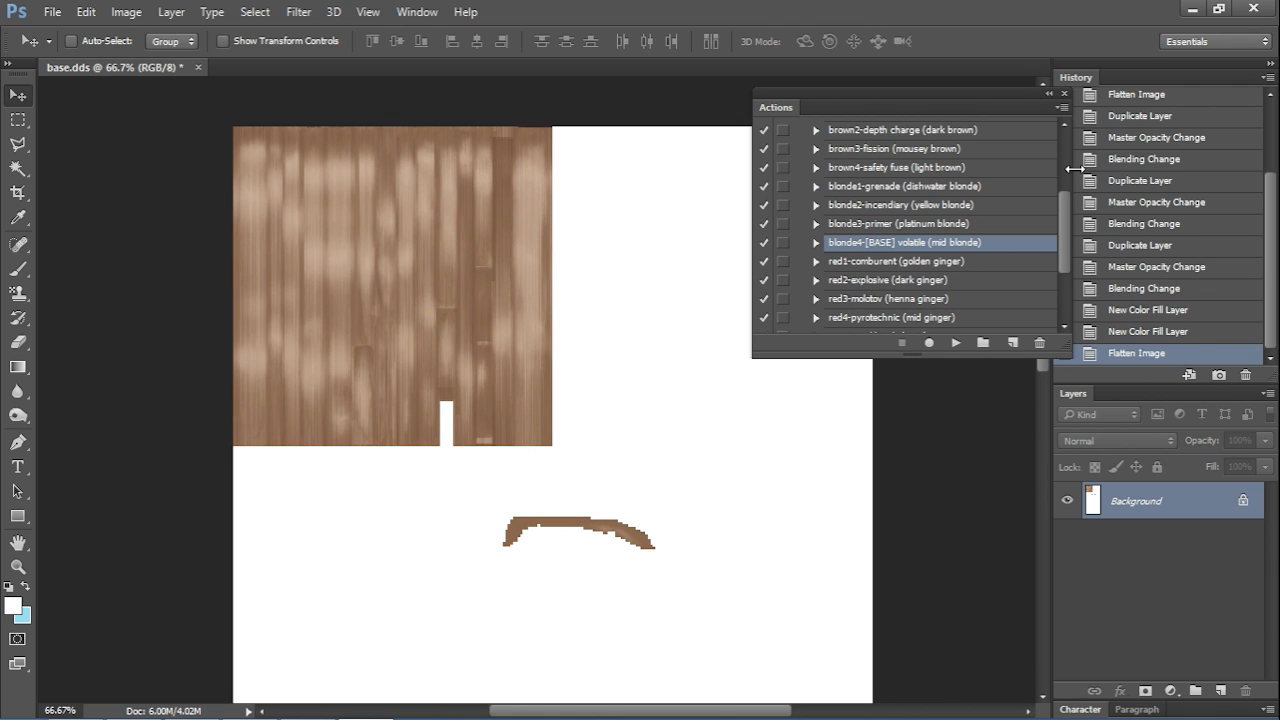
scroll(1068, 167, "up", 3)
left_click(801, 164)
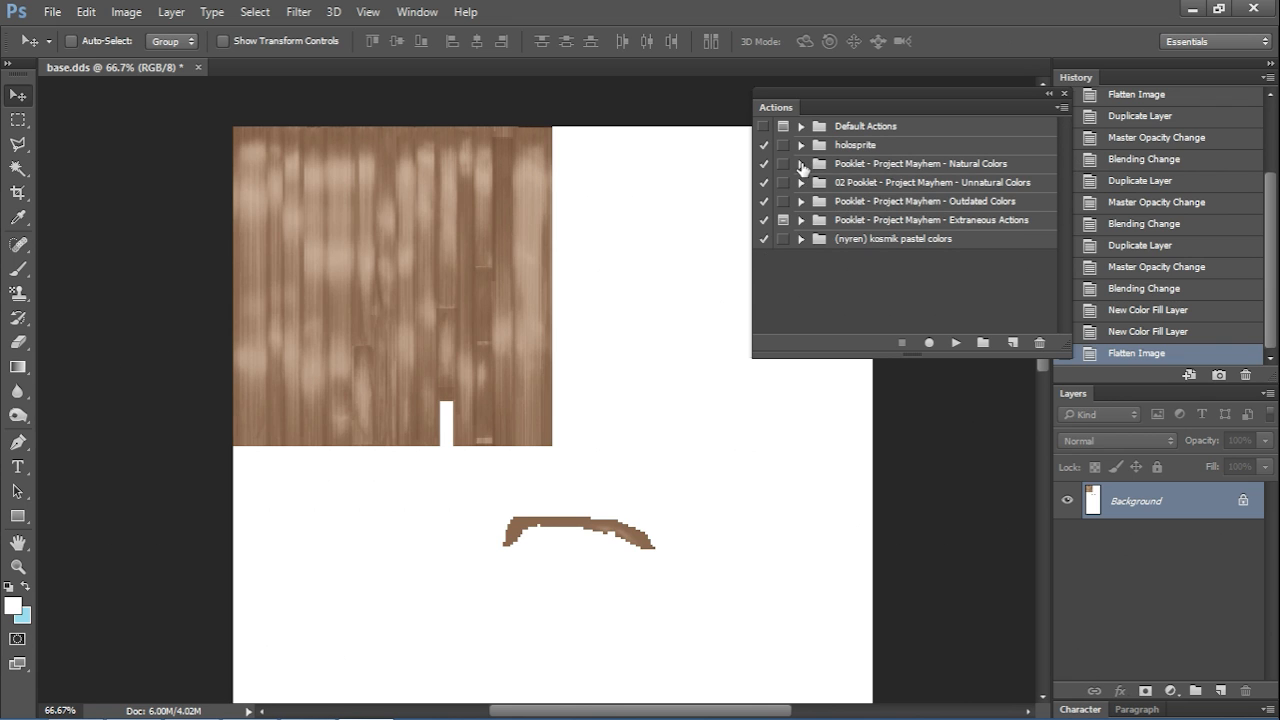
Step: Run "unnatural-semtex (bright green)" from the 02 Pooklet - Project Mayhem - Unnatural Colors action set on the texture
left_click(801, 182)
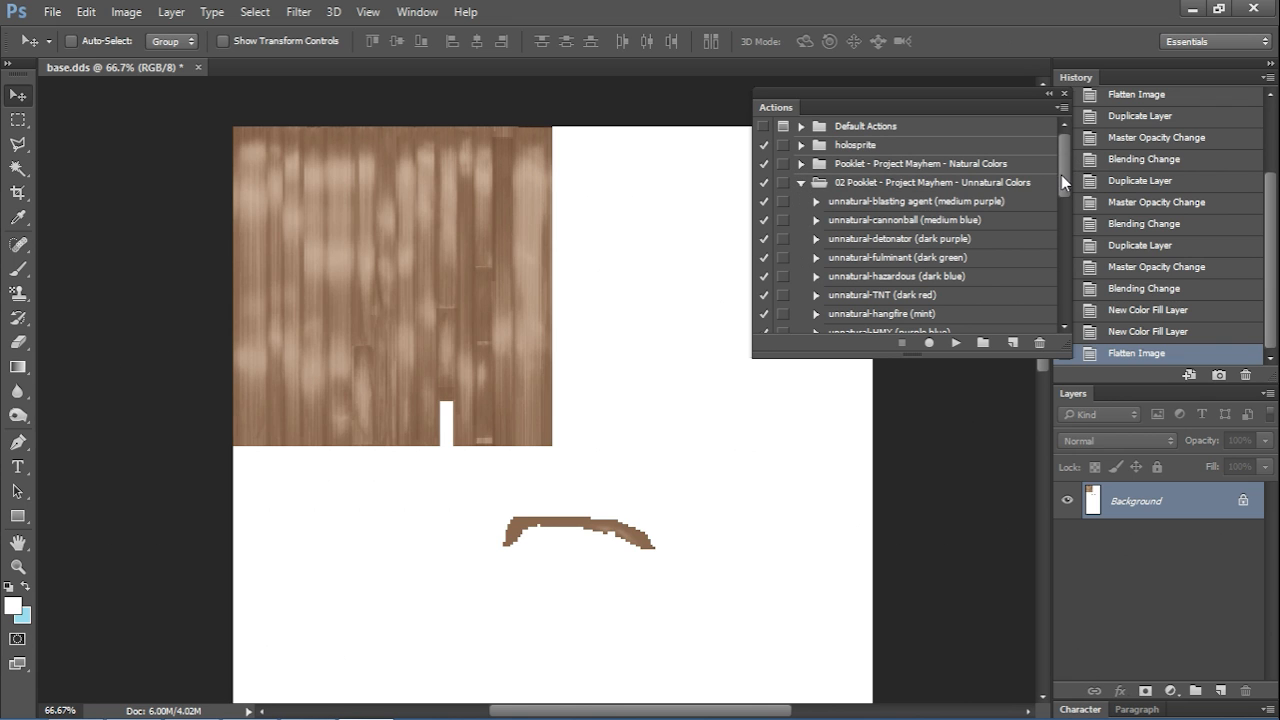
left_click_drag(1061, 175, 1055, 223)
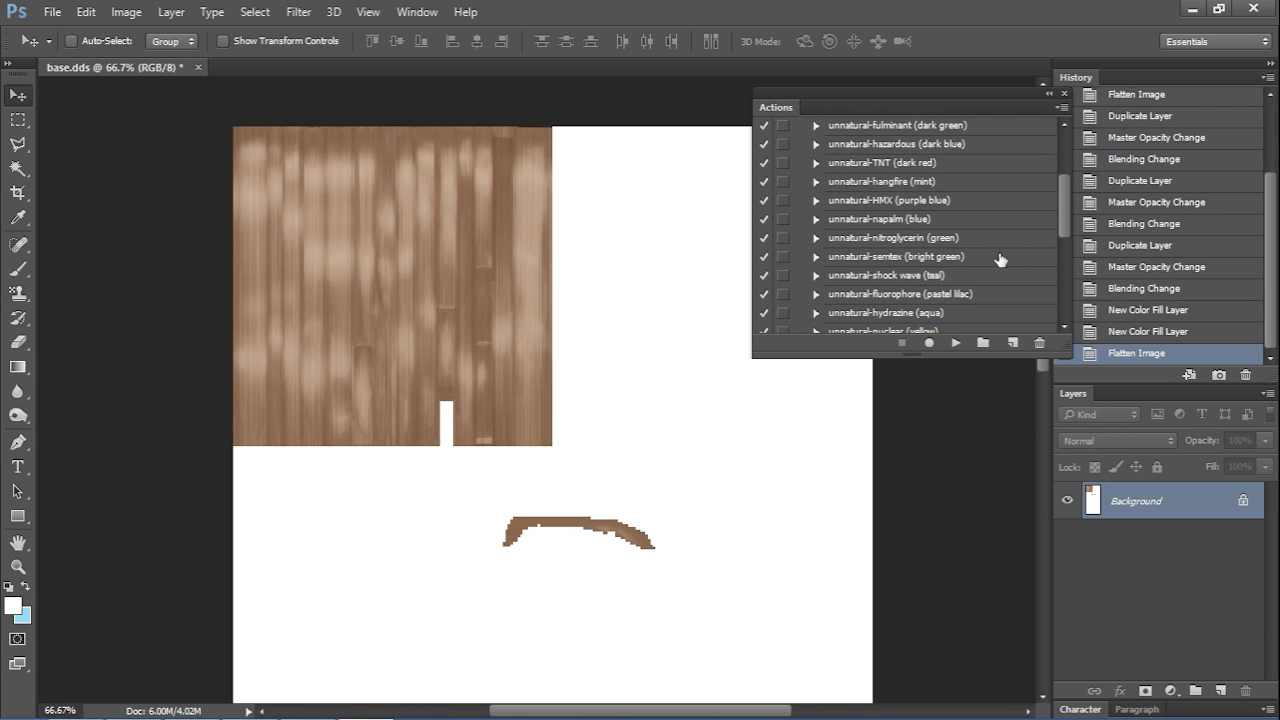
left_click(923, 257)
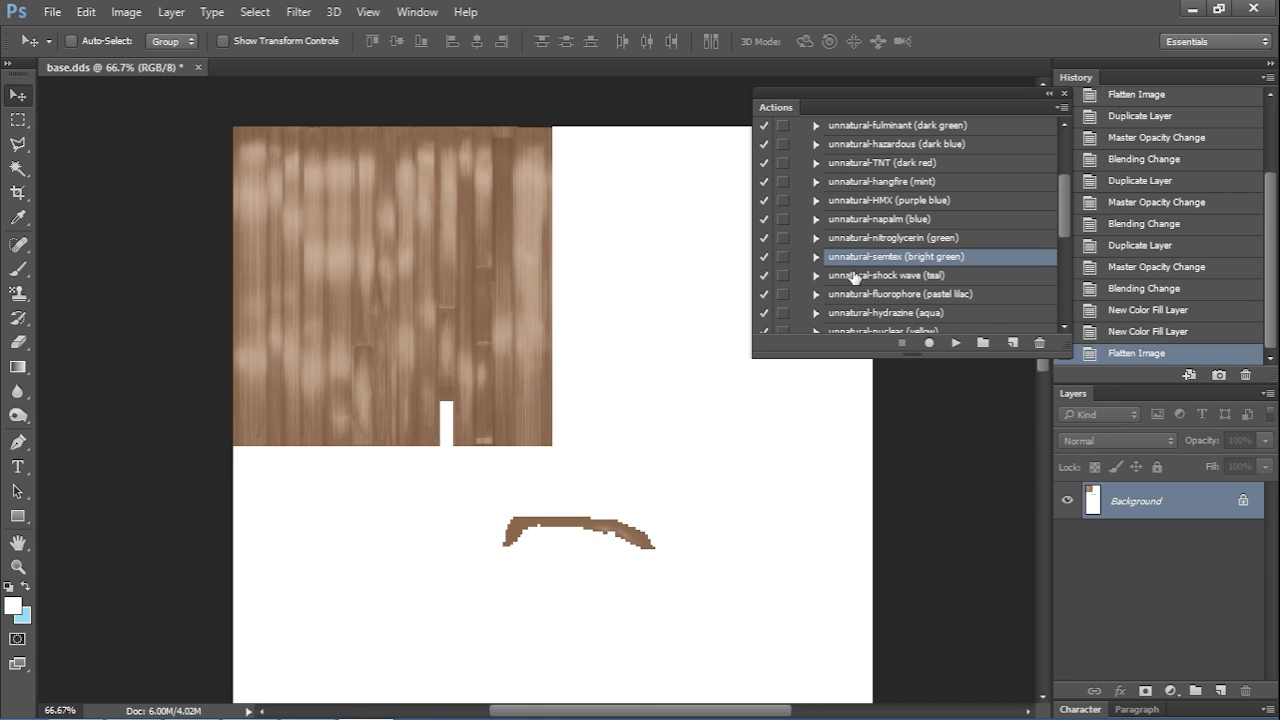
left_click(955, 342)
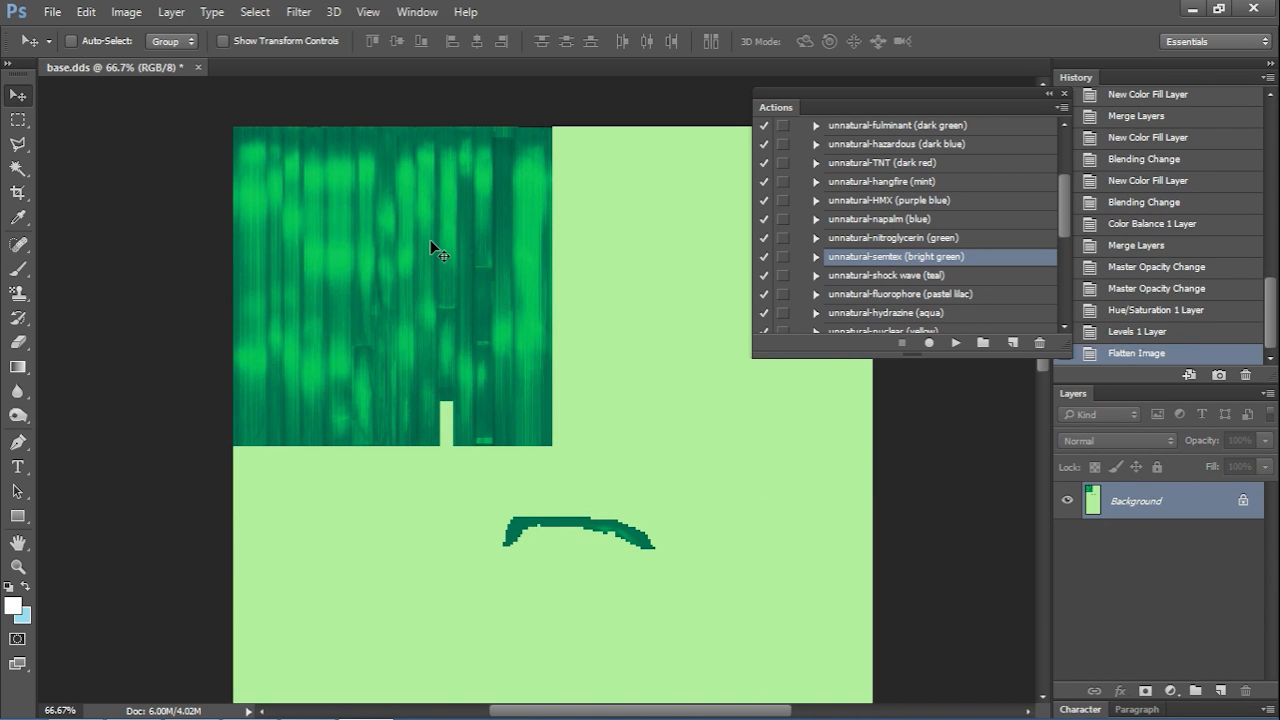
Step: Save the green texture as testing.dds in the long wavy classic folder, using DXT5 ARGB 8 bpp interpolated alpha with generated MIP maps
key("ctrl+shift+s")
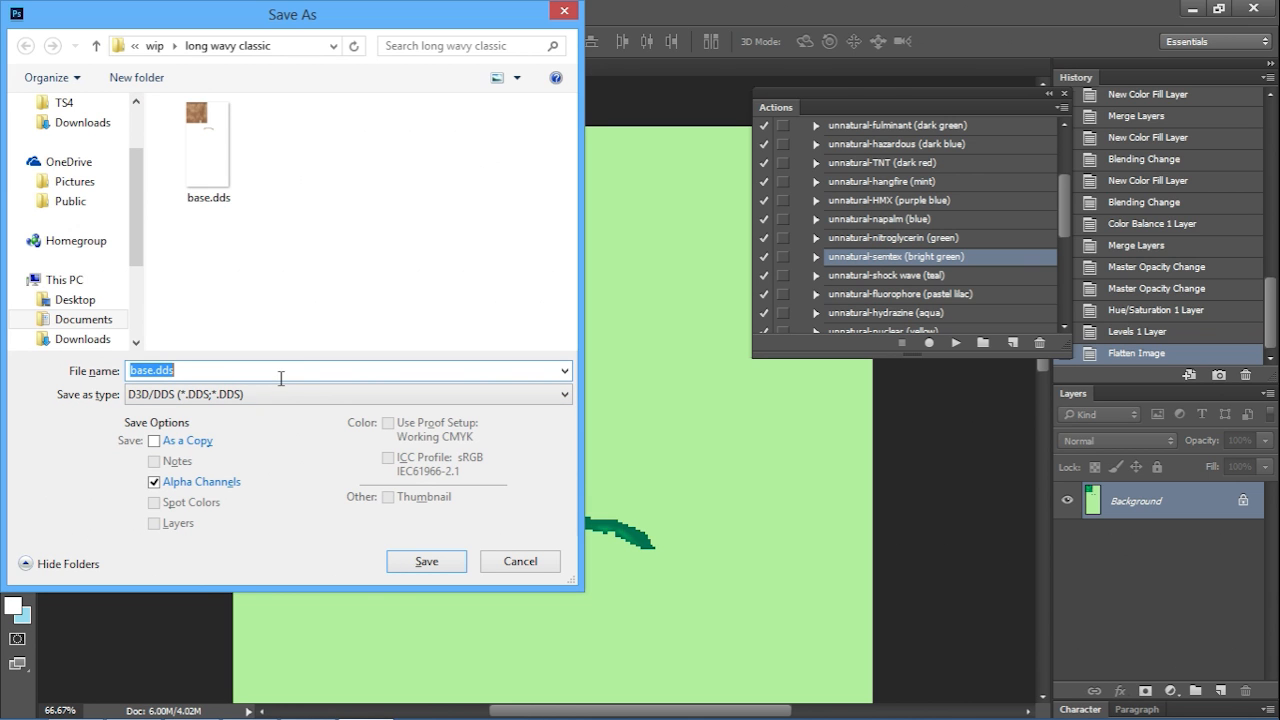
left_click(281, 378)
key("Return")
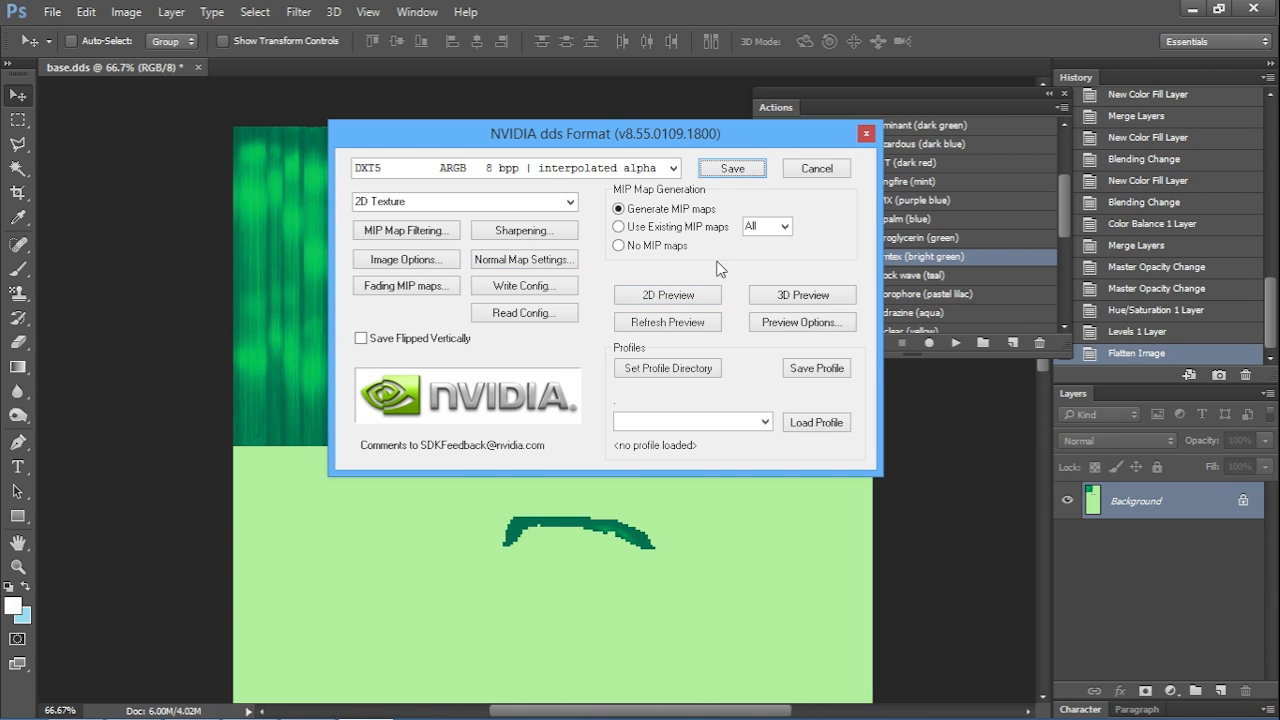
left_click(737, 172)
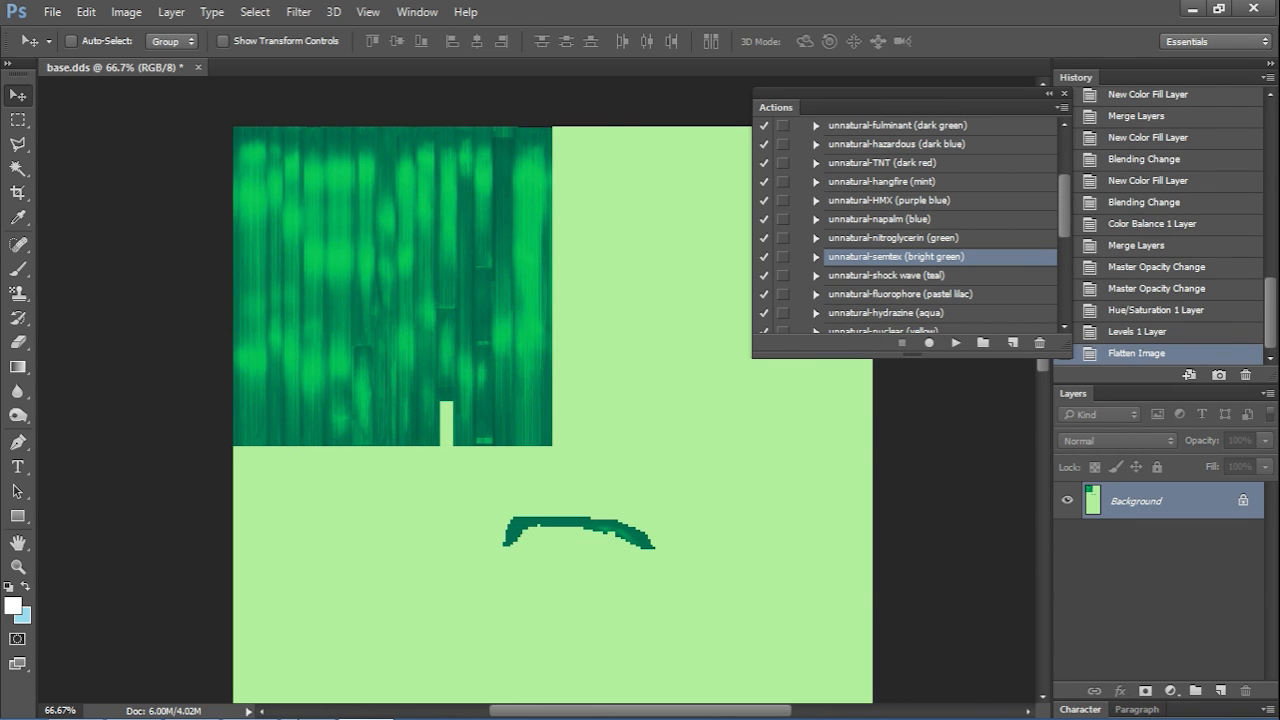
Step: Switch to Sims 4 Studio and change the second swatch's first thumbnail color to bright green
left_click(298, 705)
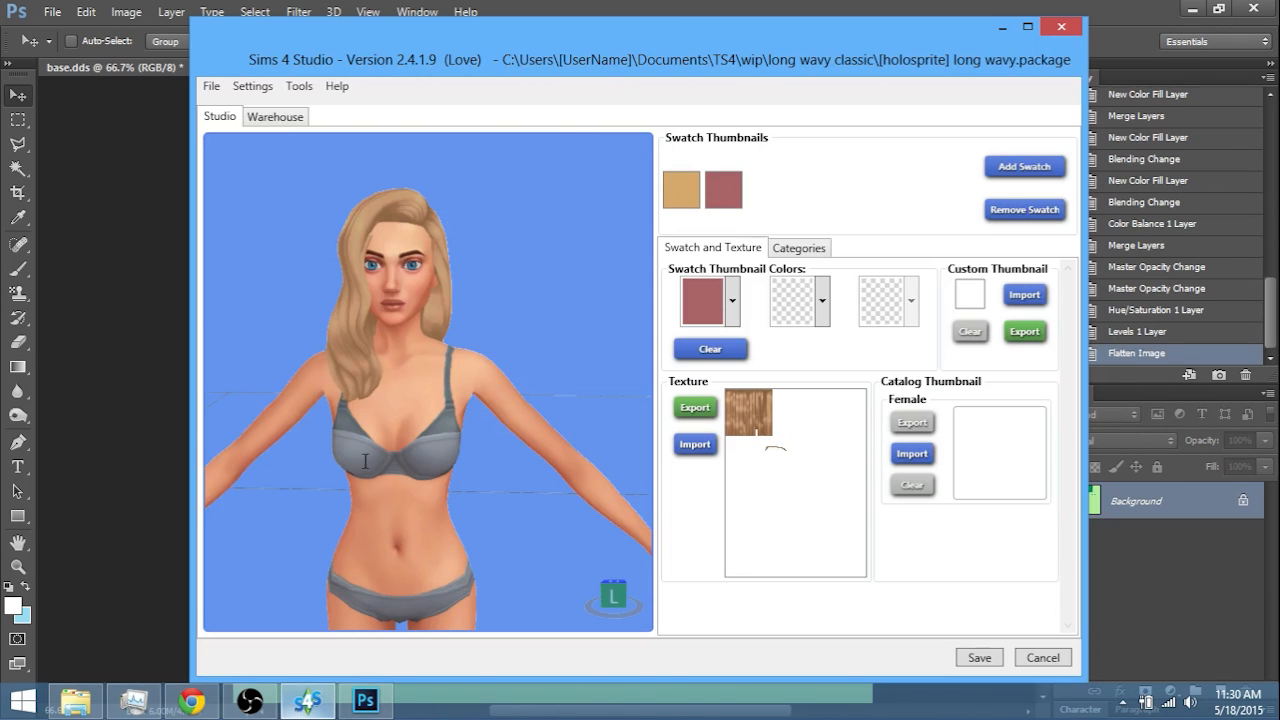
left_click_drag(678, 31, 670, 21)
left_click(724, 290)
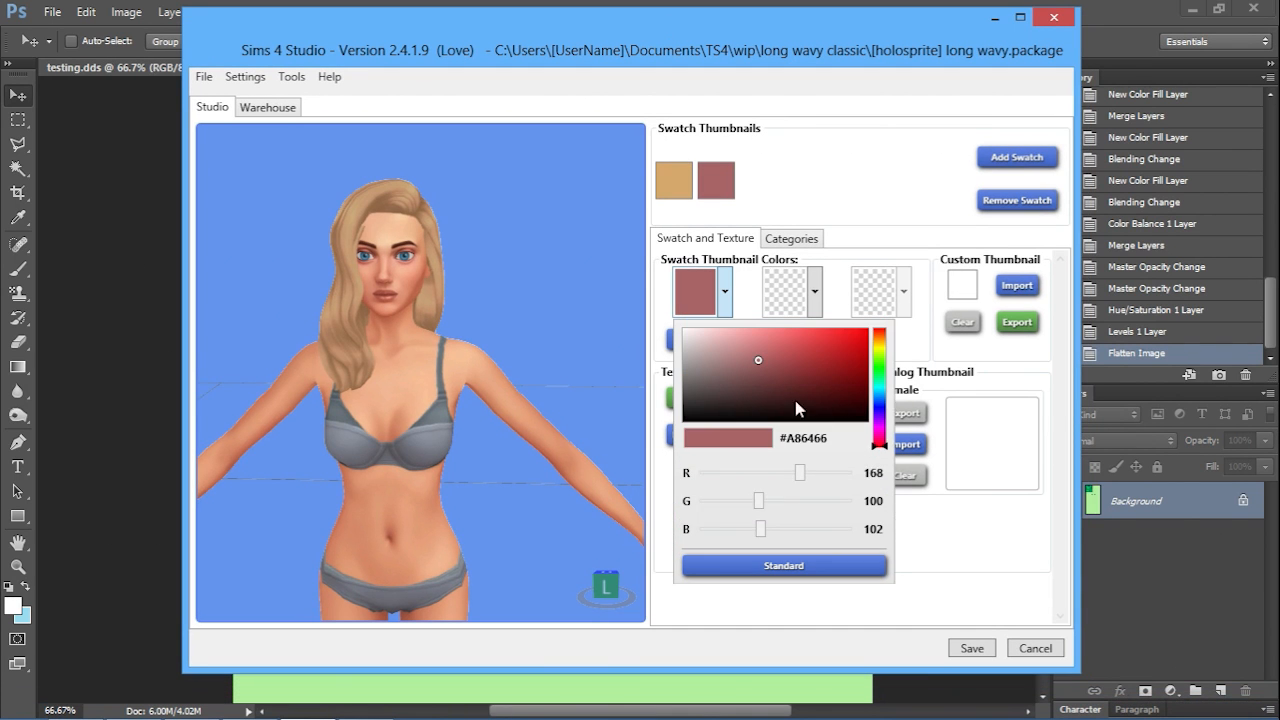
left_click(880, 398)
left_click(880, 381)
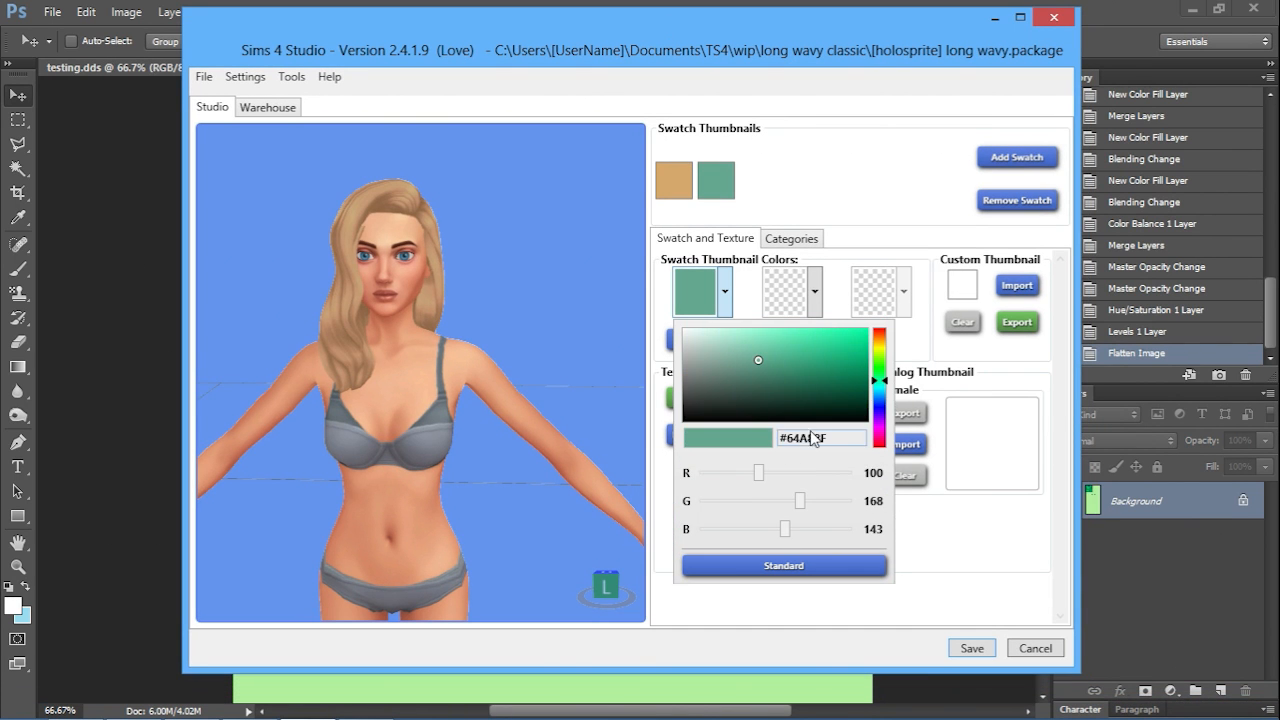
left_click(882, 378)
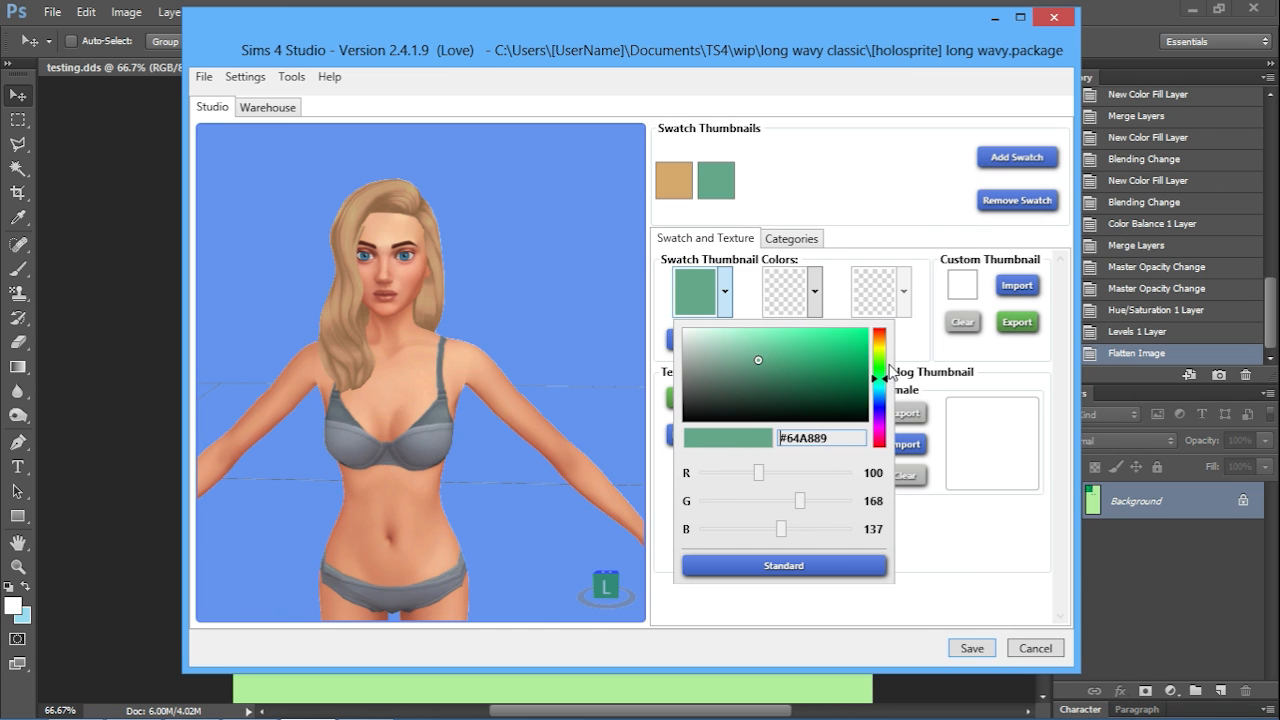
left_click(884, 379)
mouse_move(882, 379)
left_mouse_down()
mouse_move(833, 330)
mouse_move(850, 335)
left_mouse_up()
left_click(821, 358)
left_click(852, 198)
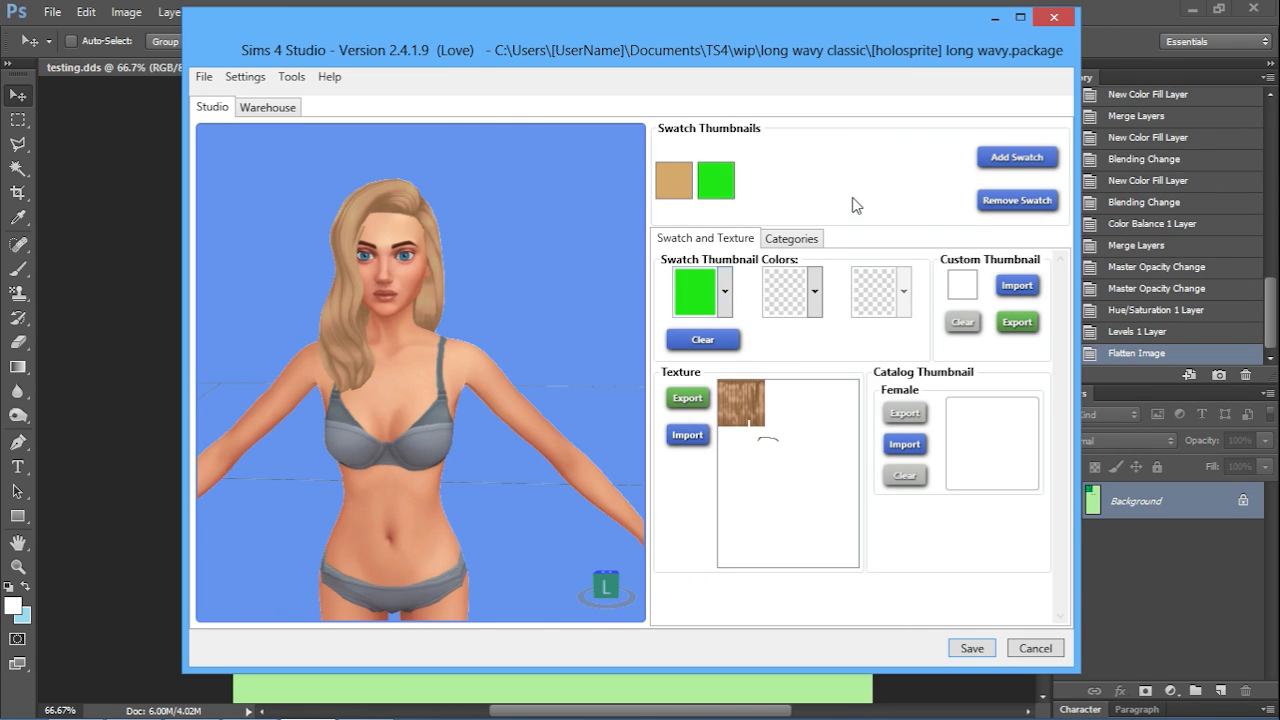
Step: Import testing.dds as the green swatch's texture and inspect the recolored hair on the model from the side
left_click(687, 435)
double_click(540, 182)
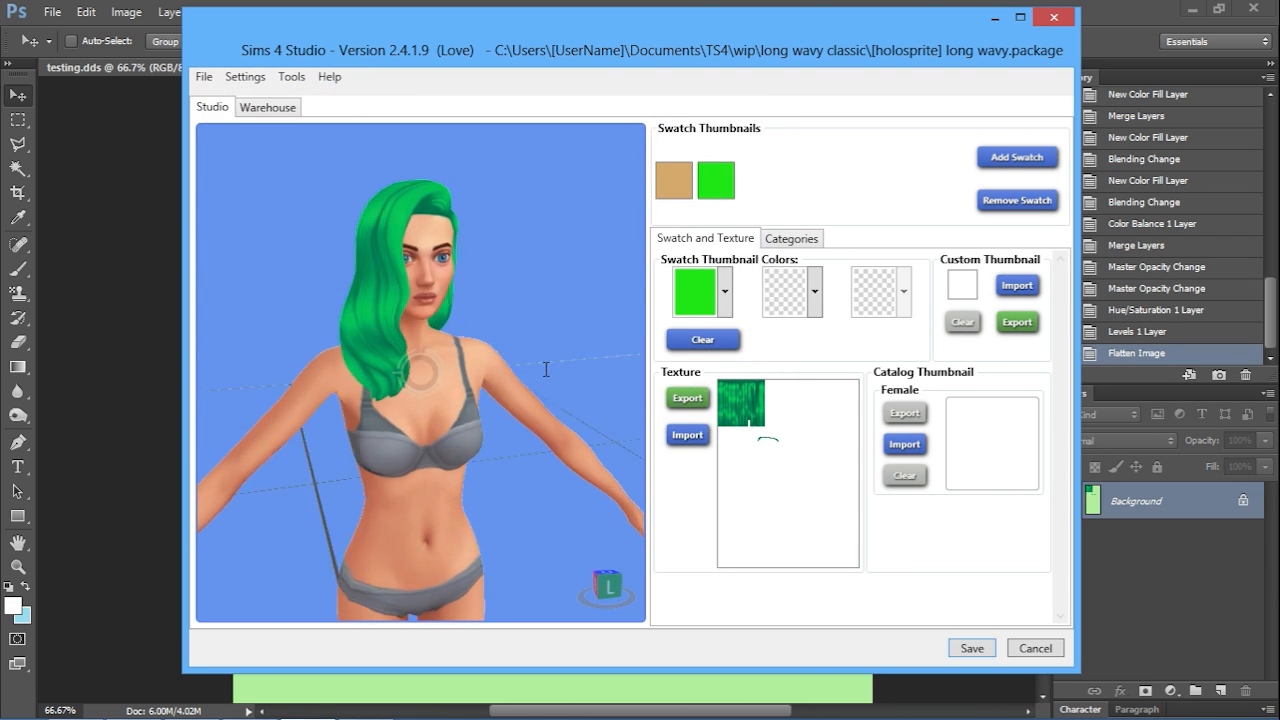
left_click_drag(546, 369, 367, 411)
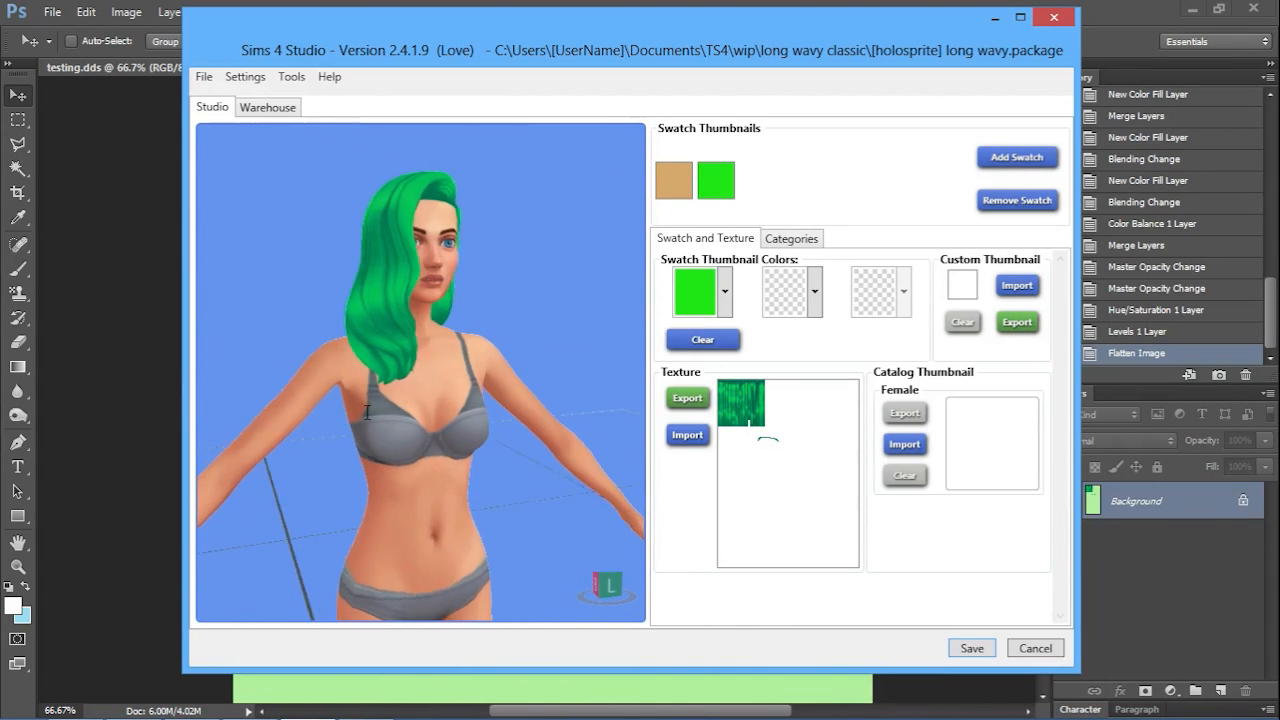
Step: Return to Photoshop and move the Actions panel clear of the History panel
left_click(804, 8)
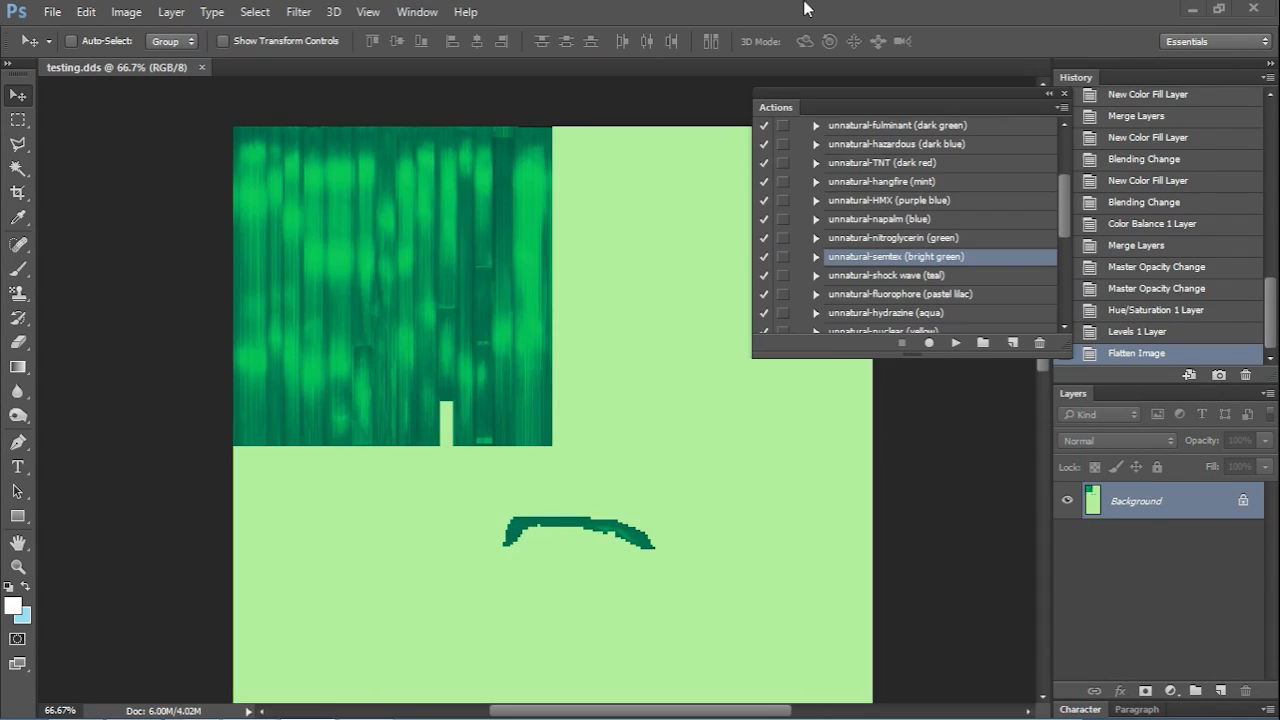
left_click_drag(966, 104, 898, 132)
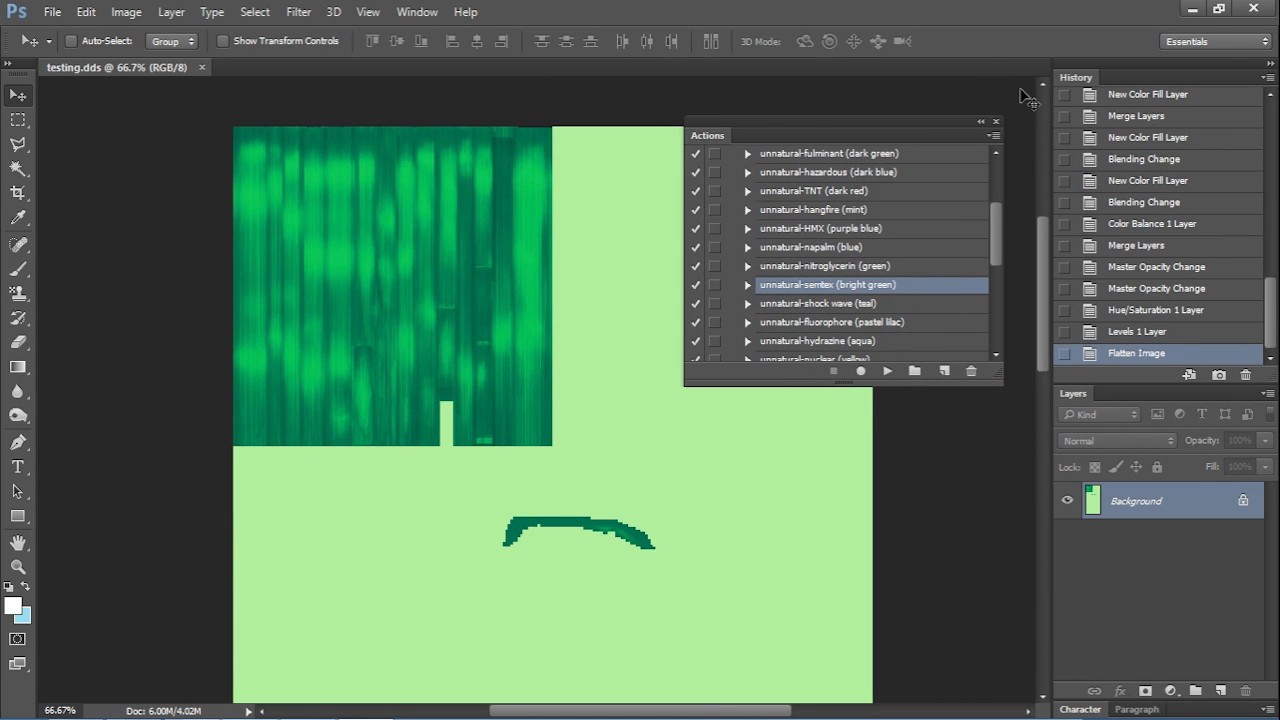
left_click(418, 12)
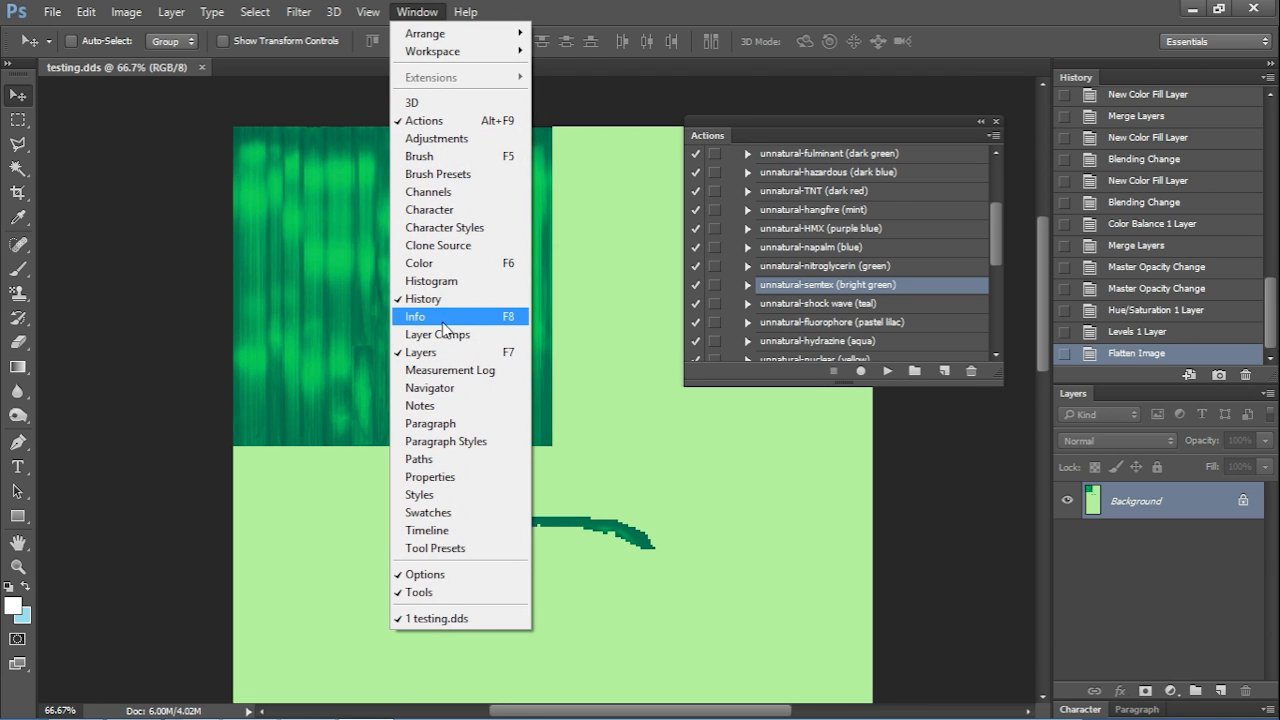
left_click(1113, 73)
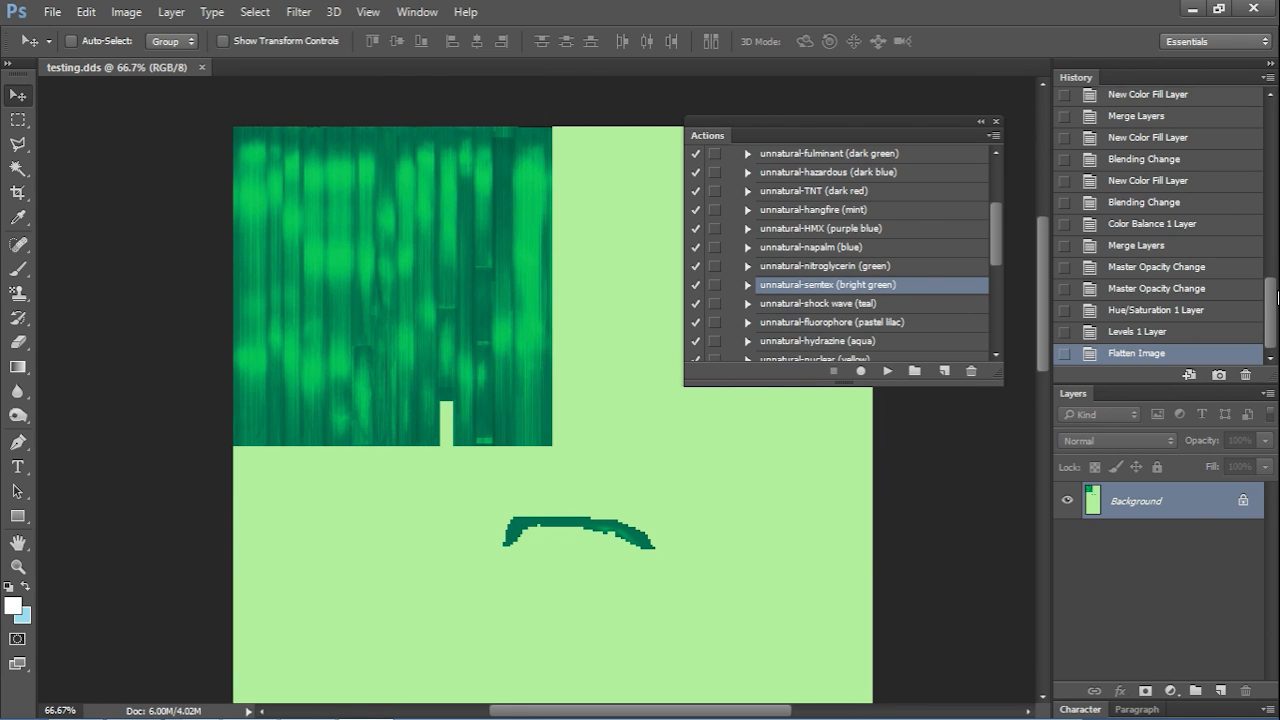
Step: Revert the texture to the flattened mid-blonde history state from before the bright green recolor
left_click_drag(1270, 293, 1268, 220)
left_click(1206, 112)
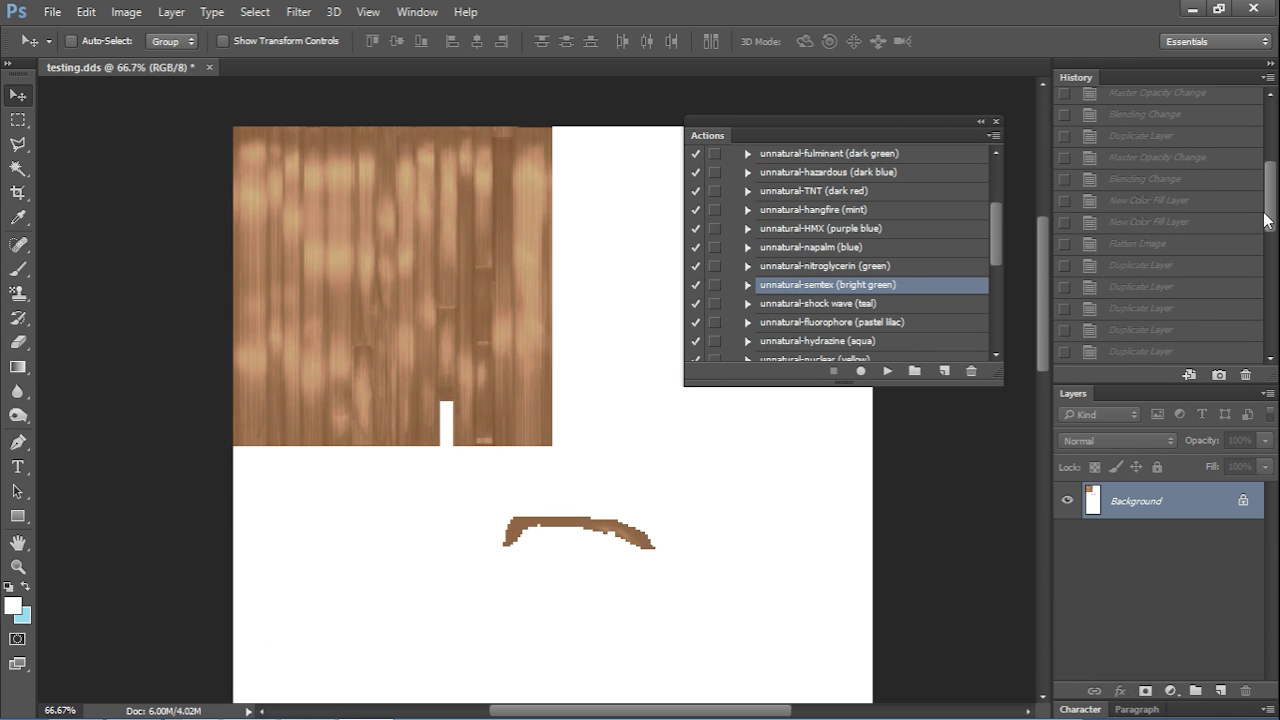
left_click(1190, 246)
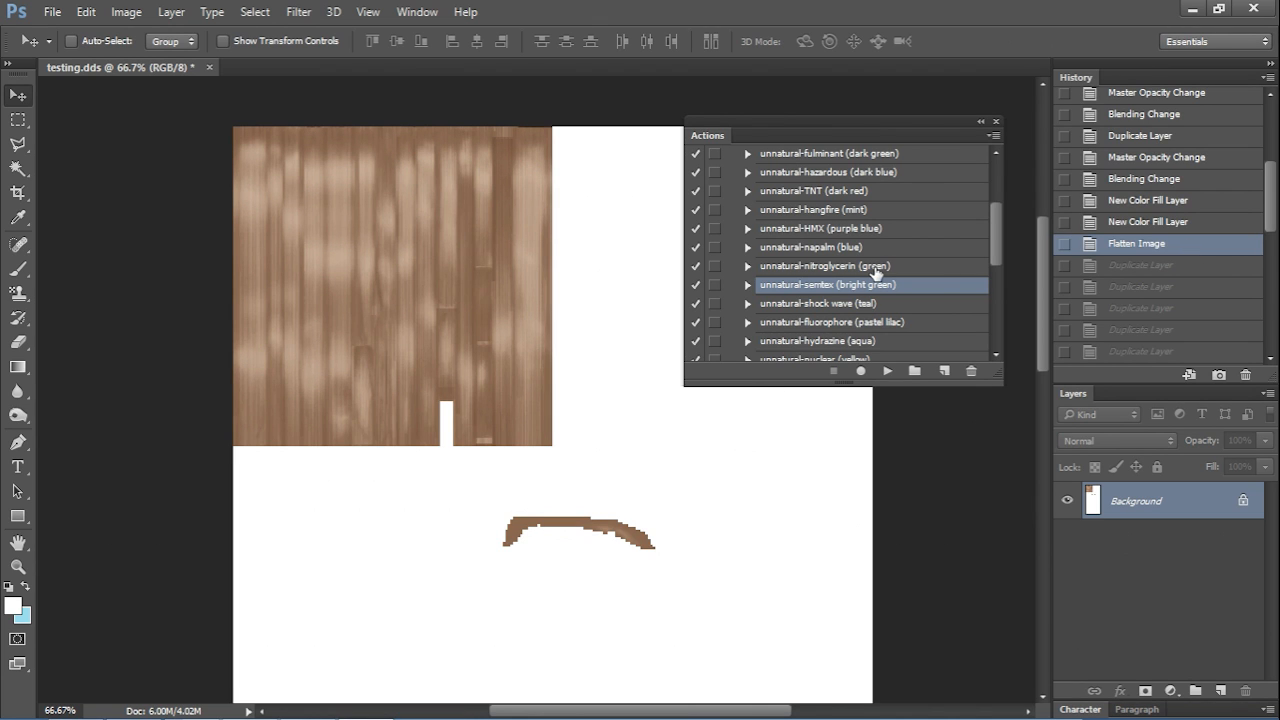
Step: Run the "unnatural-fluorophore (pastel lilac)" action on the restored base texture
scroll(985, 260, "down", 1)
left_click(940, 286)
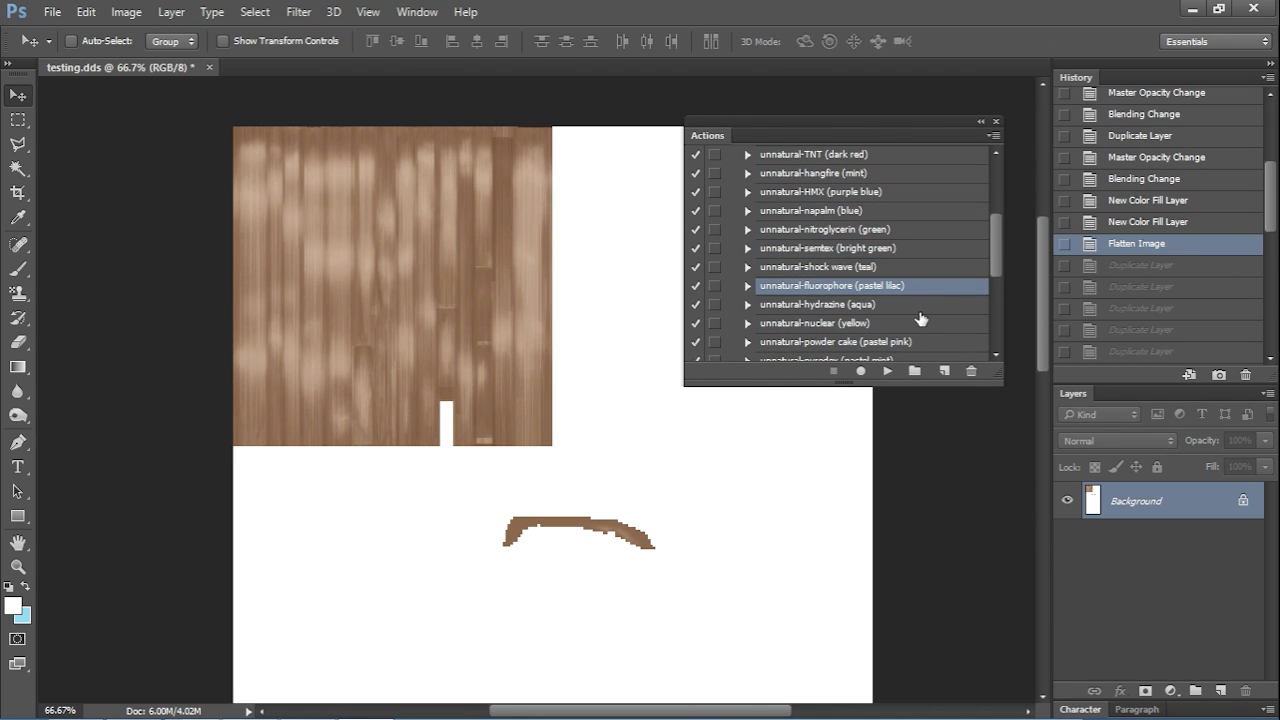
left_click(887, 371)
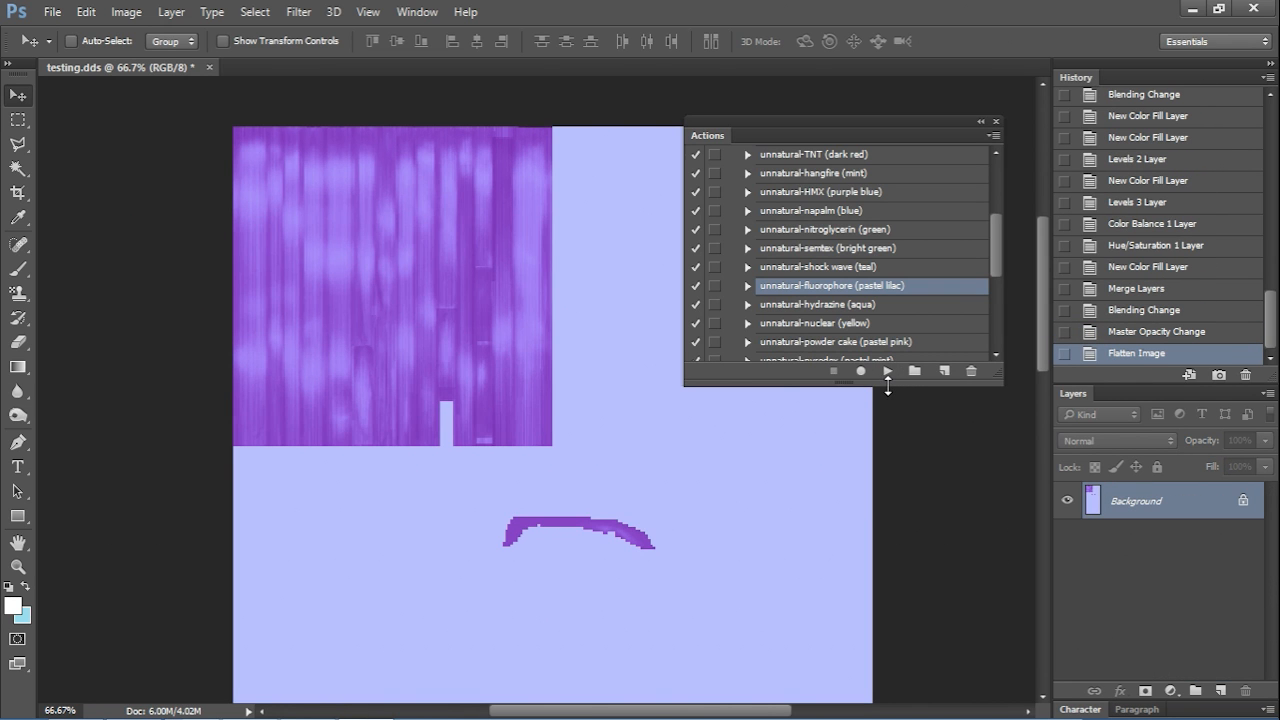
Step: Save the [holosprite] long wavy package in Sims 4 Studio and select its file in the long wavy classic folder
left_click(325, 712)
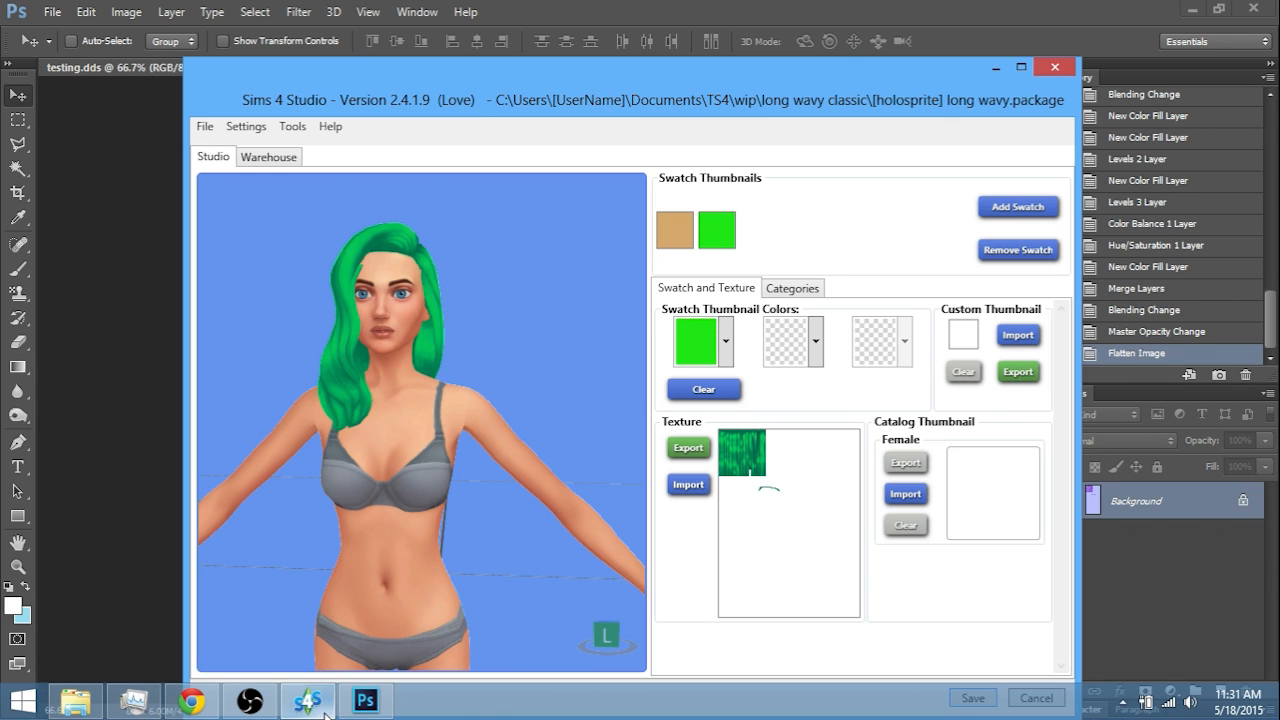
left_click_drag(782, 92, 770, 68)
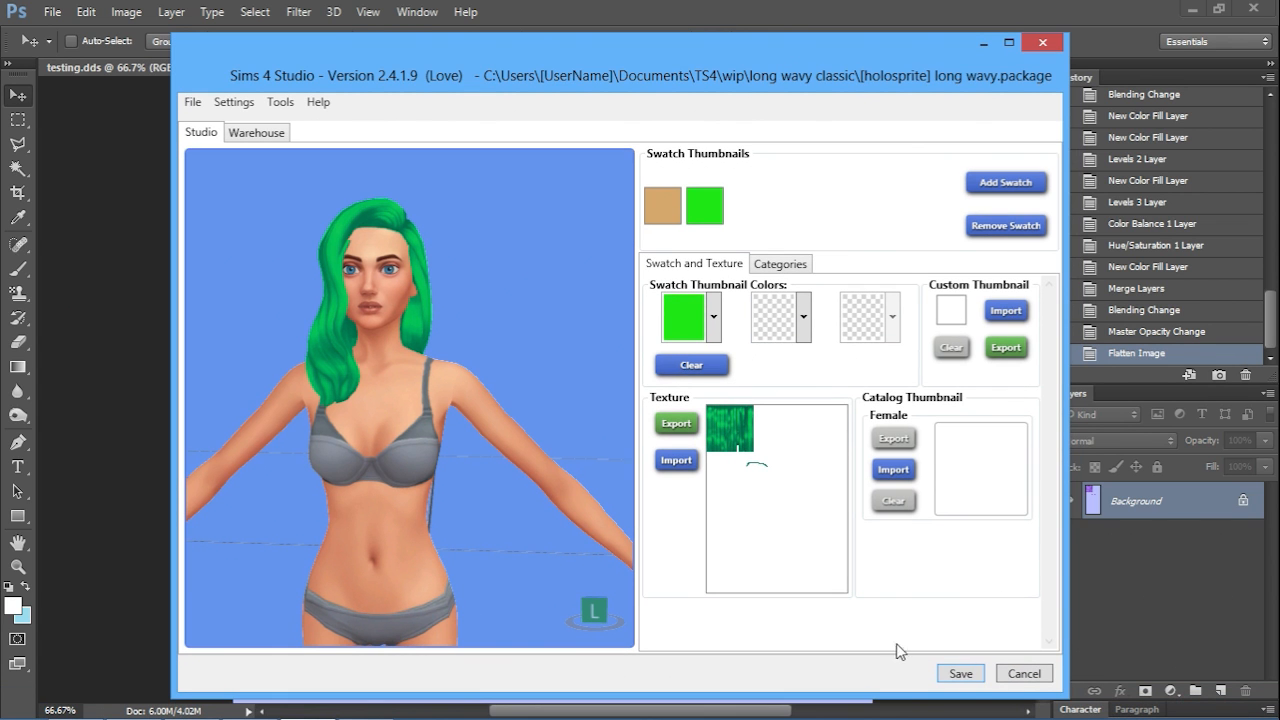
left_click(962, 674)
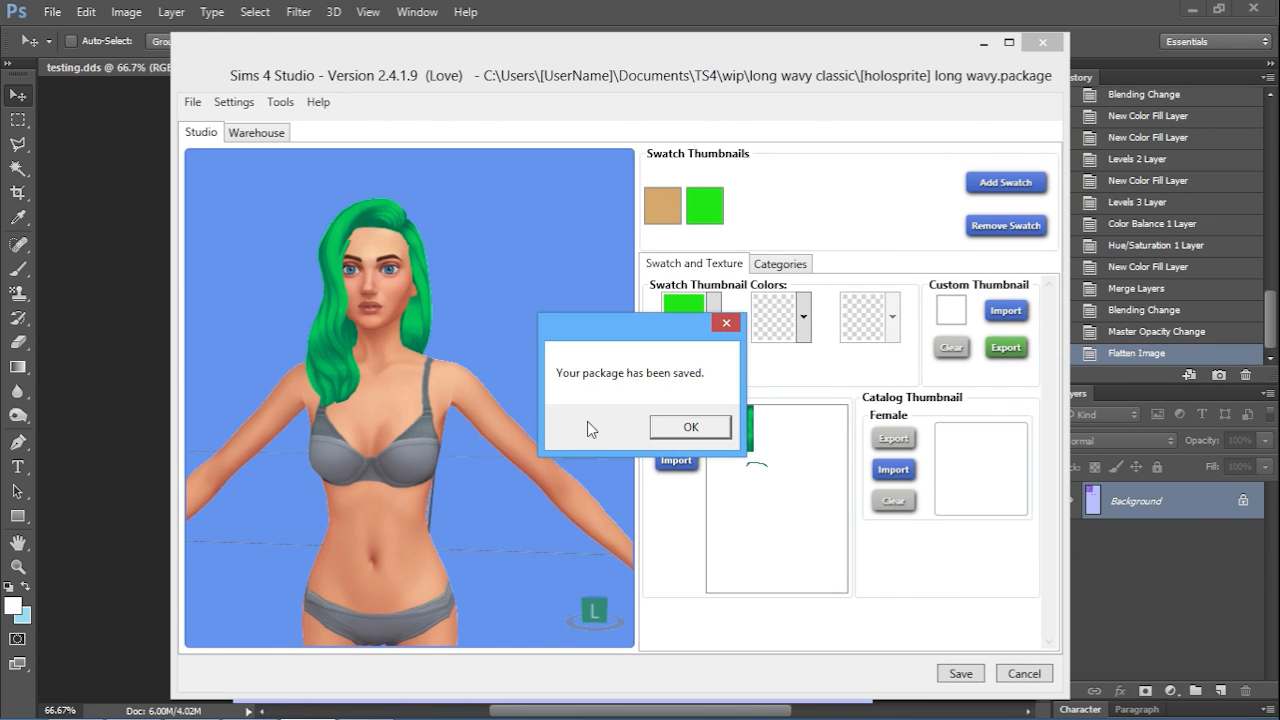
left_click(669, 424)
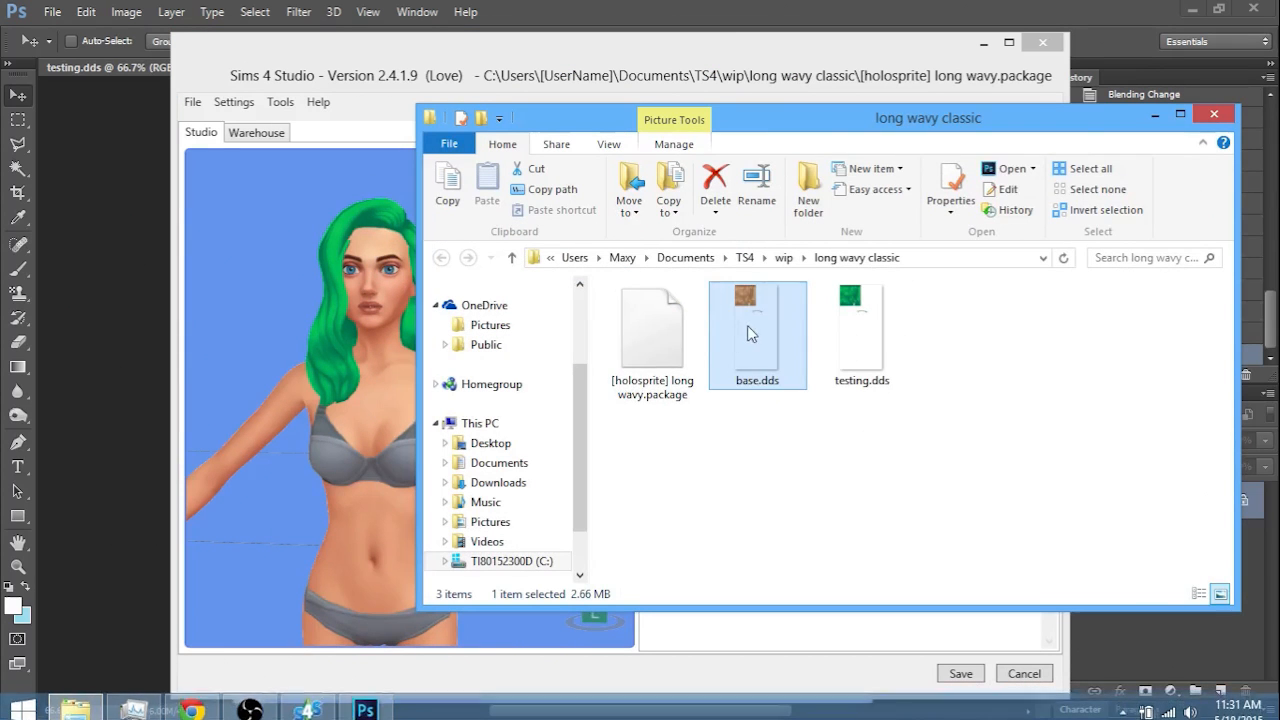
left_click(652, 340)
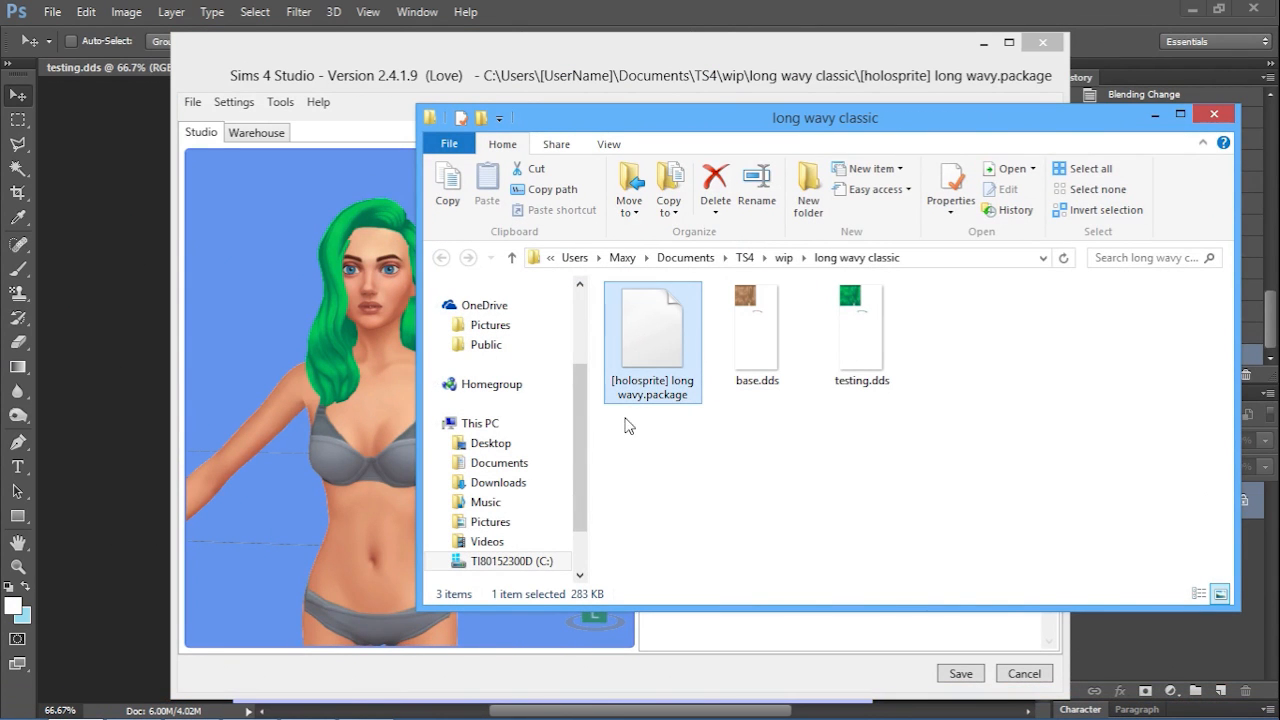
scroll(568, 312, "up", 3)
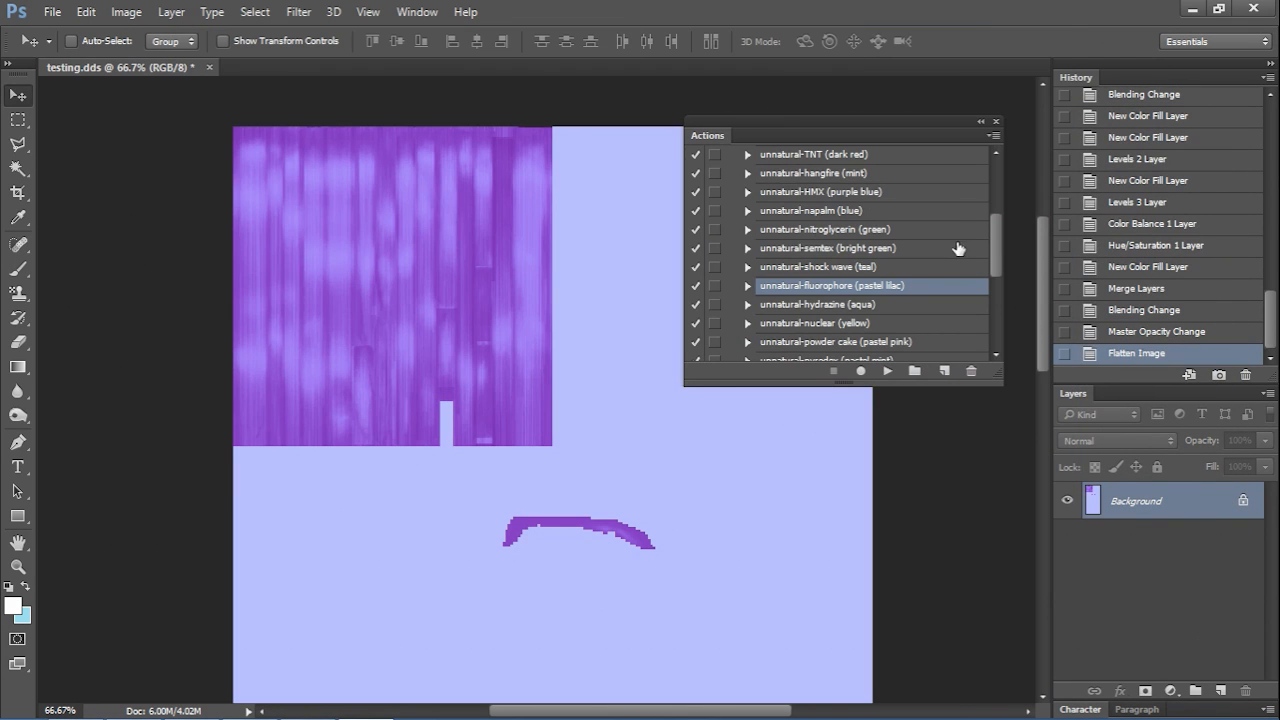
scroll(958, 248, "up", 5)
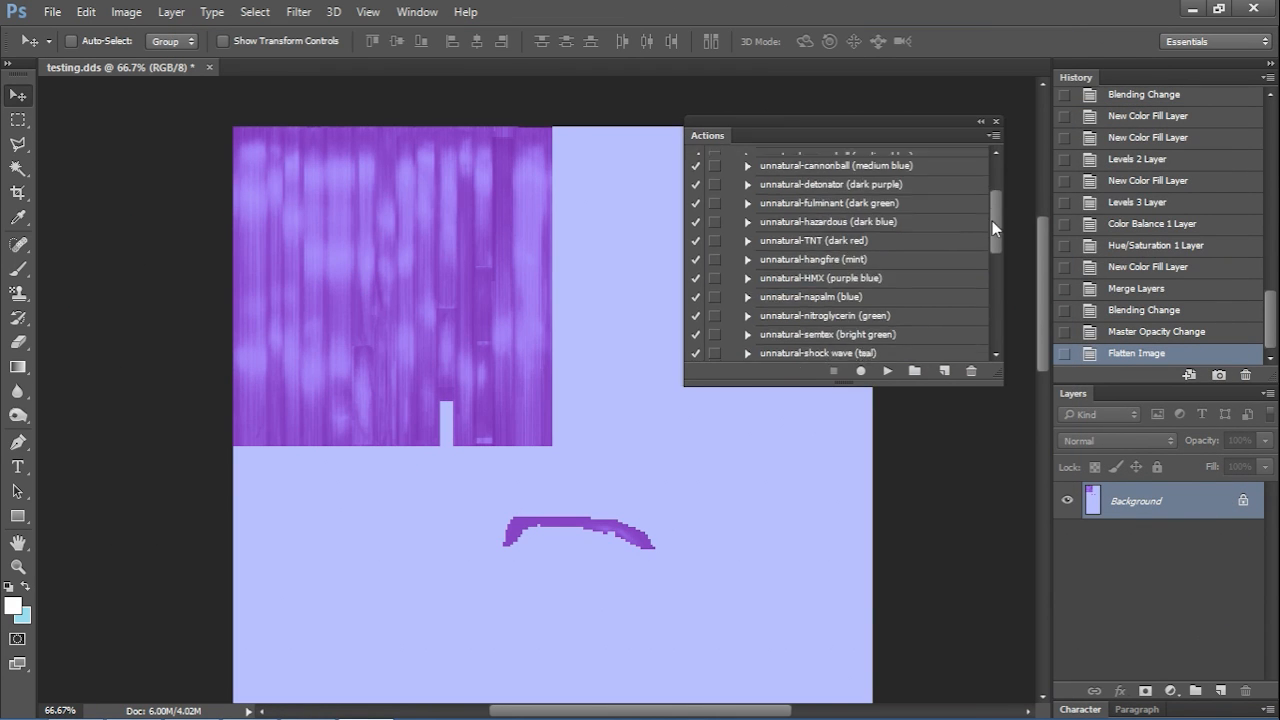
scroll(971, 354, "down", 9)
scroll(971, 348, "up", 8)
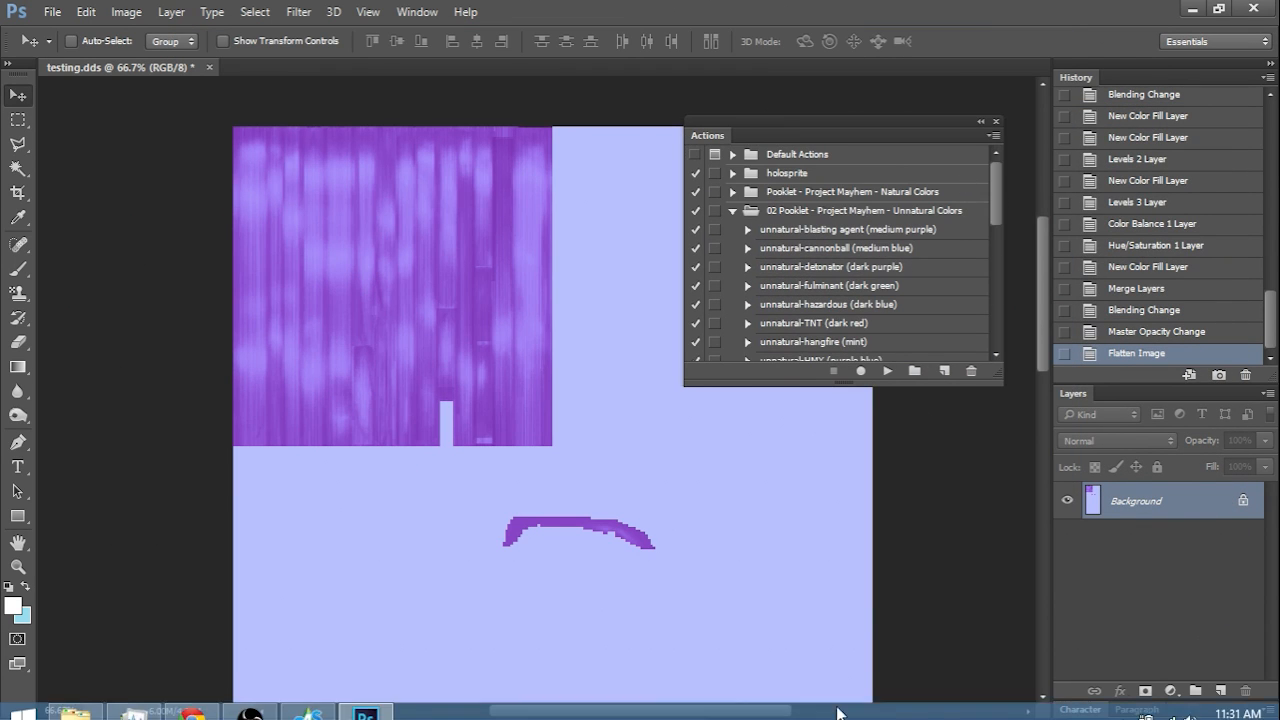